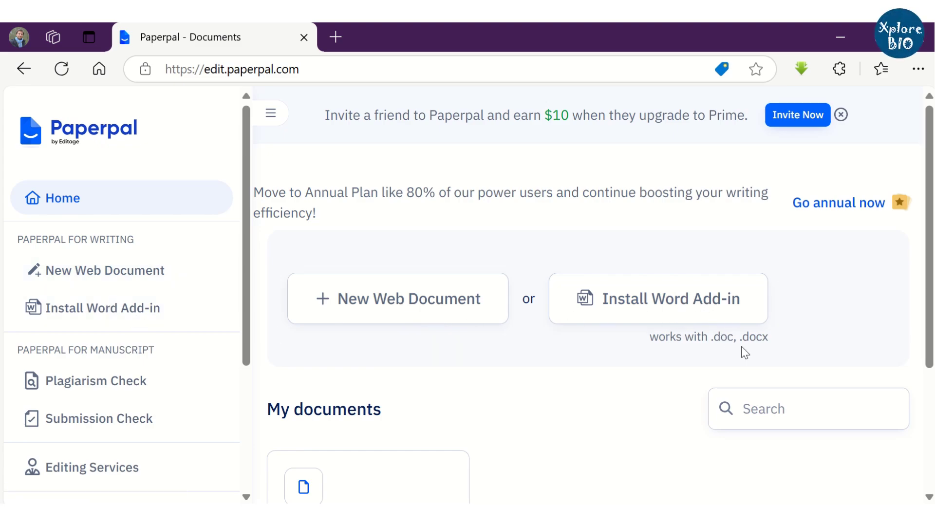
# Open Paperpal's Word add-in installation instructions and review the install options.
pyautogui.scroll(-2, 572, 322)
pyautogui.scroll(2, 574, 322)
pyautogui.click(572, 322)
pyautogui.scroll(-10, 732, 307)
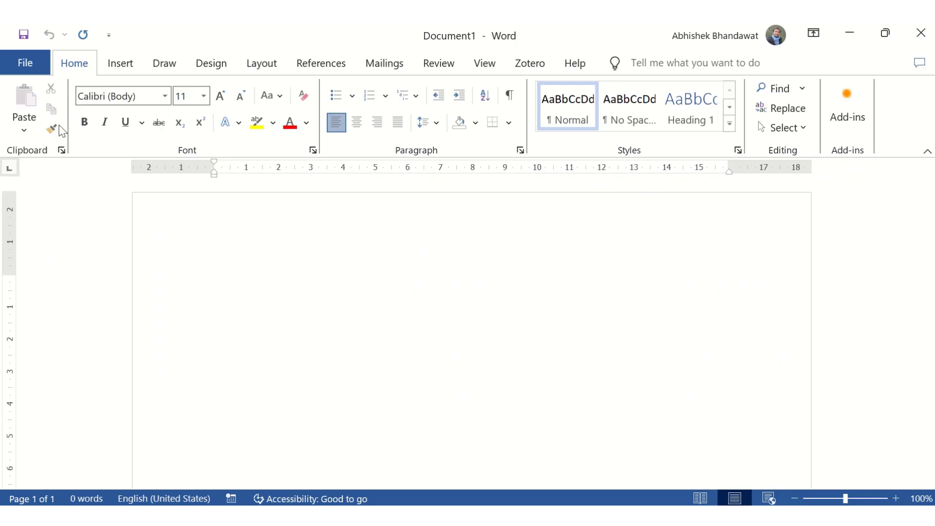
# Find 'paperpa' in the Office add-ins store, add Paperpal, accept the terms, and open its sidebar.
pyautogui.click(25, 62)
pyautogui.click(60, 227)
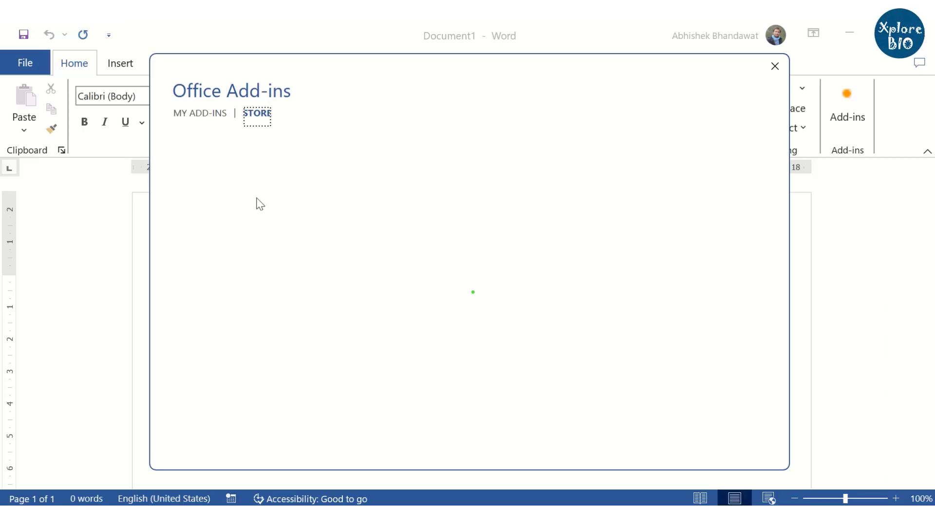
pyautogui.click(246, 179)
pyautogui.write('p')
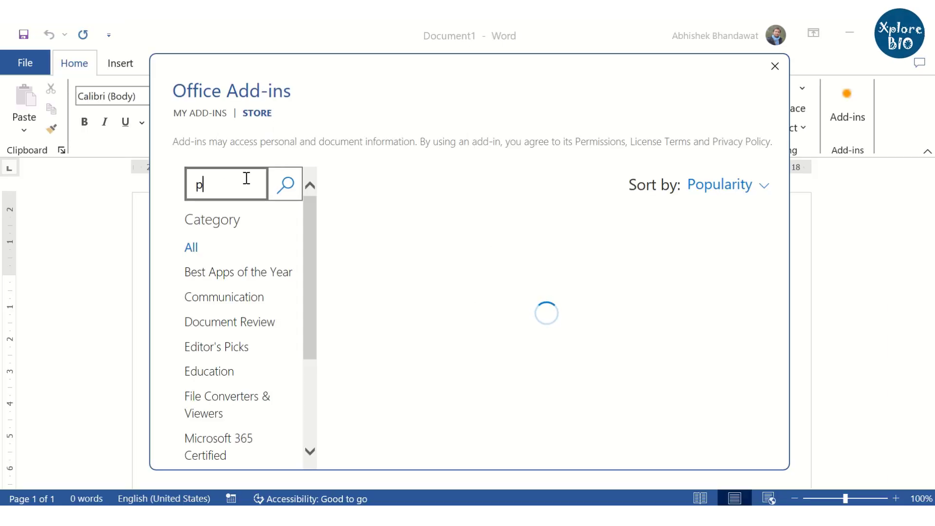
pyautogui.write('aperpal')
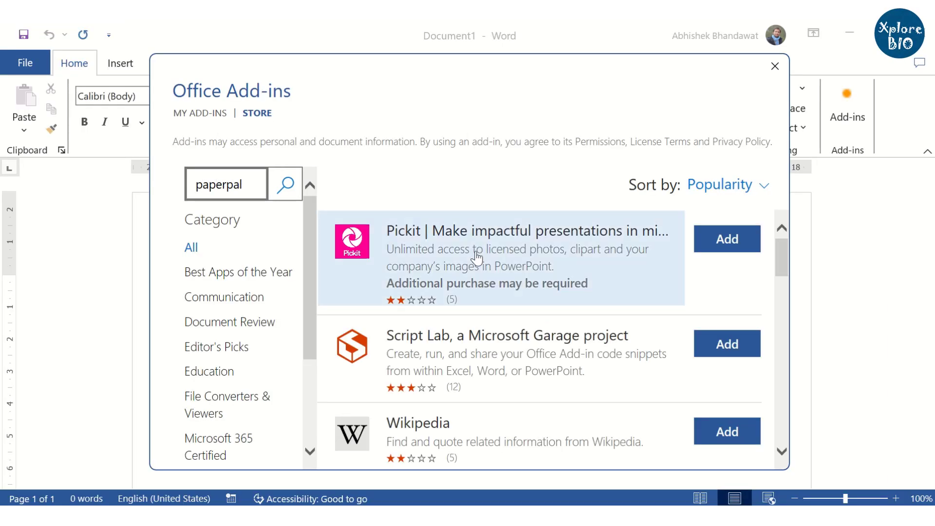
pyautogui.click(286, 184)
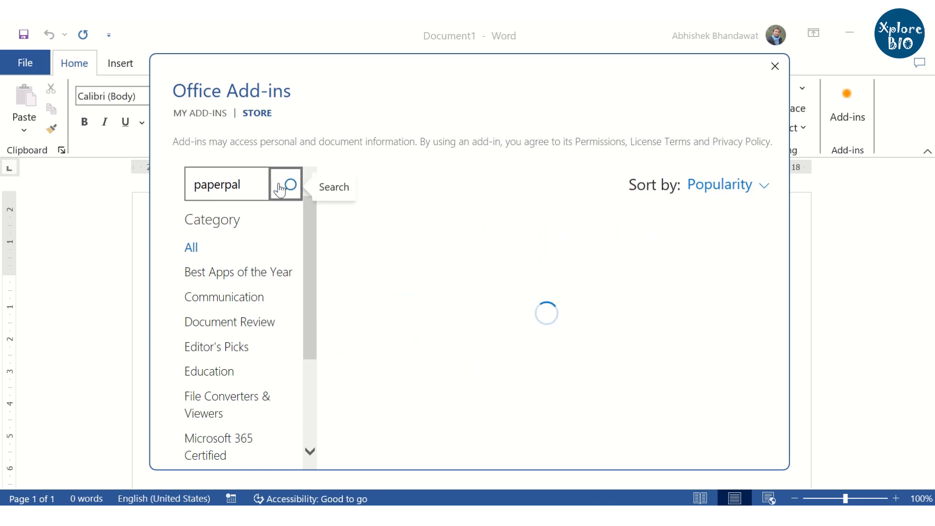
pyautogui.click(729, 250)
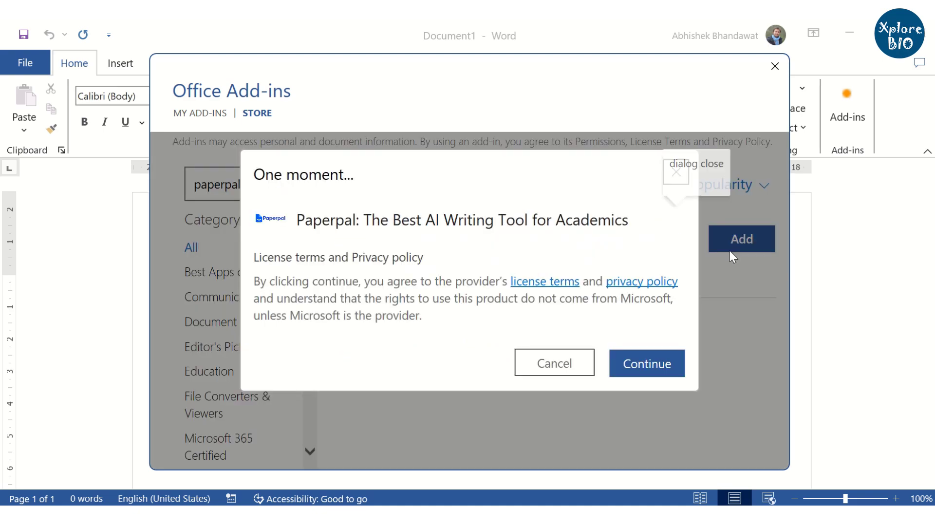
pyautogui.click(633, 366)
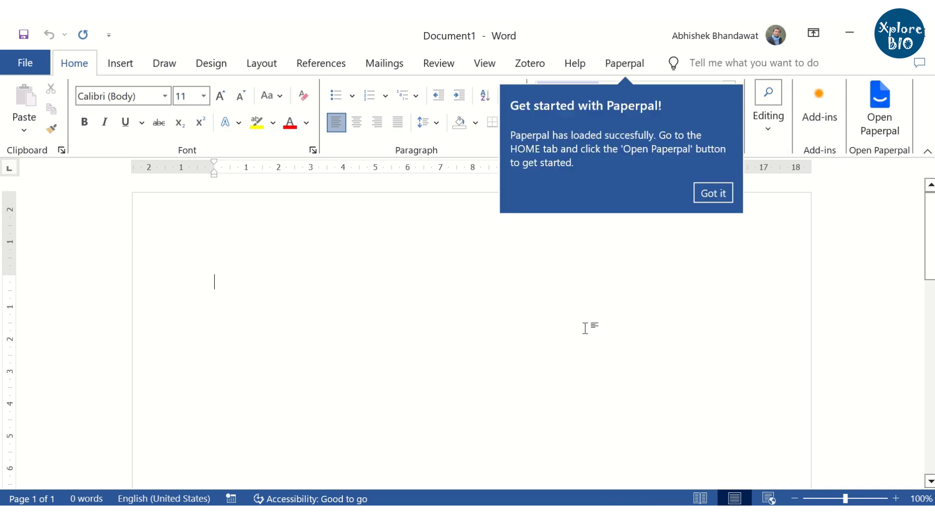
pyautogui.click(625, 63)
pyautogui.click(40, 115)
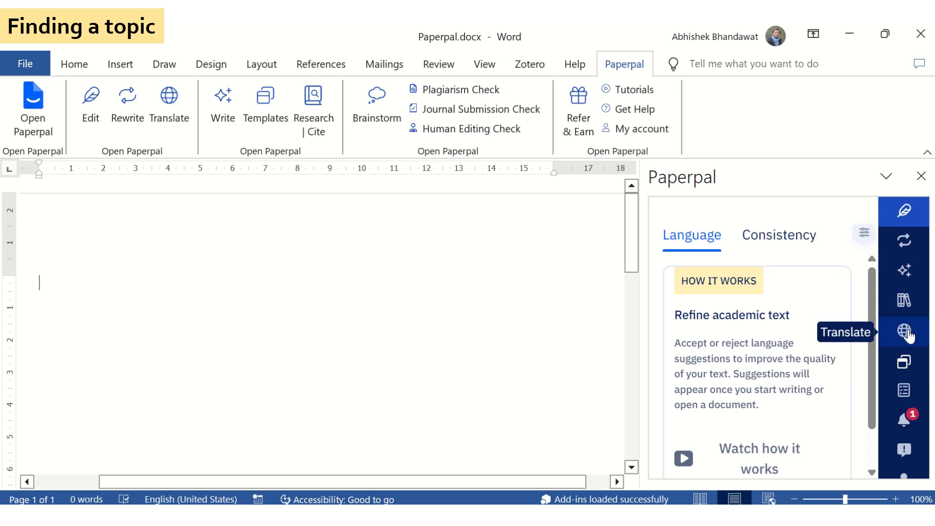
# Run Paperpal's Brainstorm template on the pasted prompt asking for review topics.
pyautogui.click(907, 363)
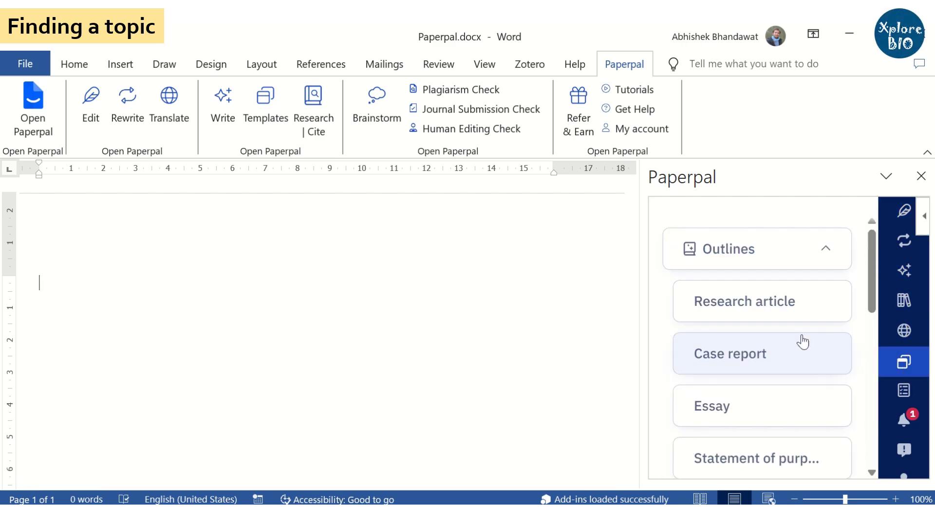
pyautogui.scroll(-3, 799, 340)
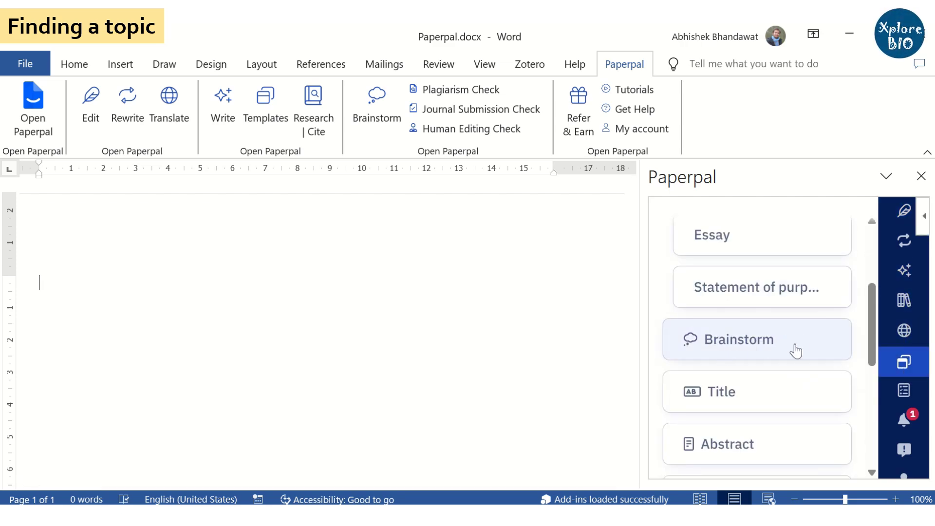
pyautogui.click(795, 350)
pyautogui.click(715, 296)
pyautogui.write('Suggest a few topics to write a review paper about organic farming practices and soil health.')
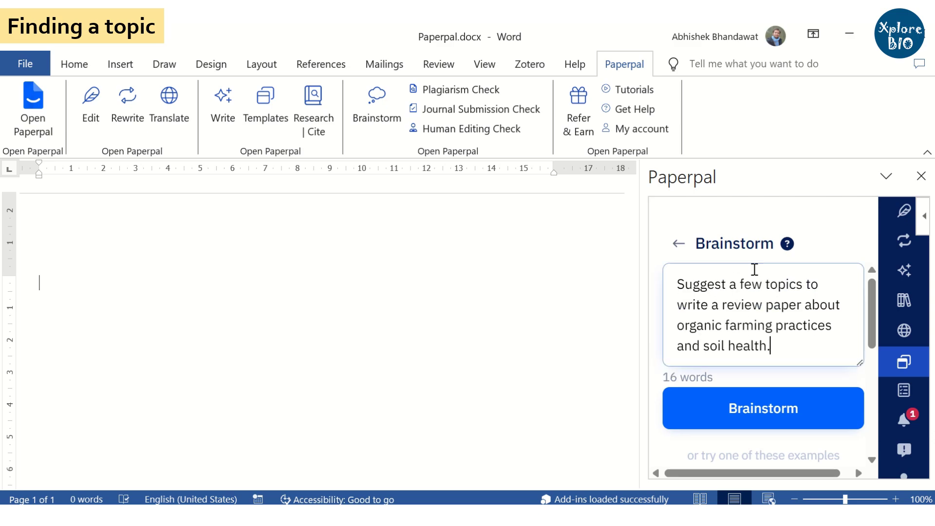
pyautogui.scroll(-2, 732, 323)
pyautogui.click(741, 327)
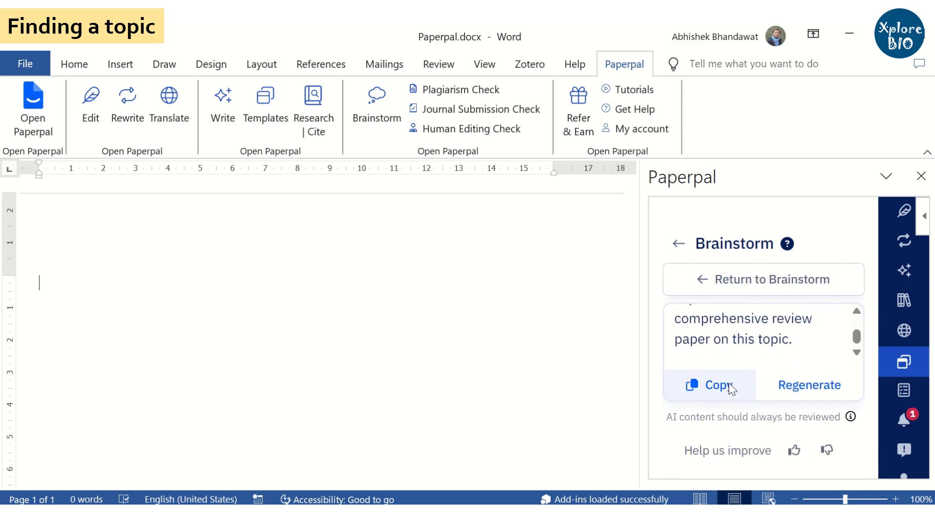
# Paste the generated topic list into the document and highlight the history, topic 2 and crop-rotation items.
pyautogui.click(718, 387)
pyautogui.hotkey('ctrl', 'v')
pyautogui.scroll(3, 177, 285)
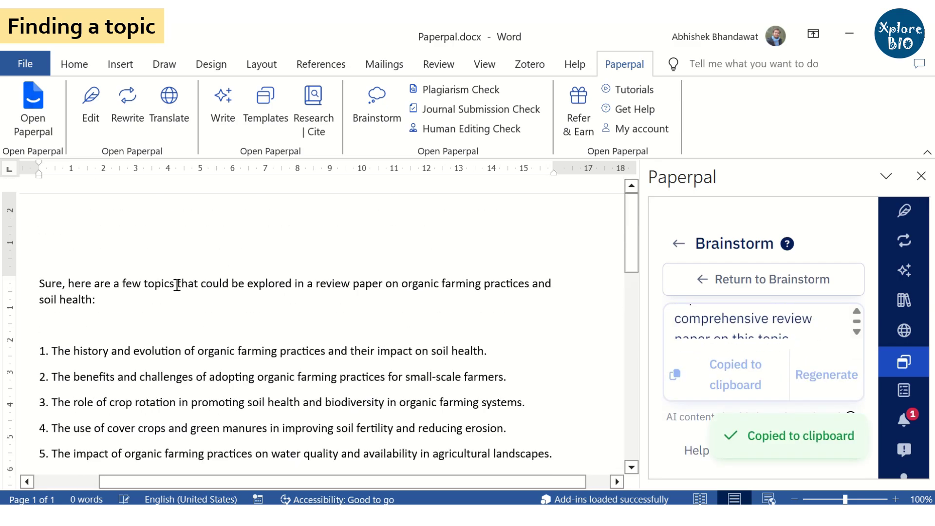
pyautogui.scroll(-1, 371, 287)
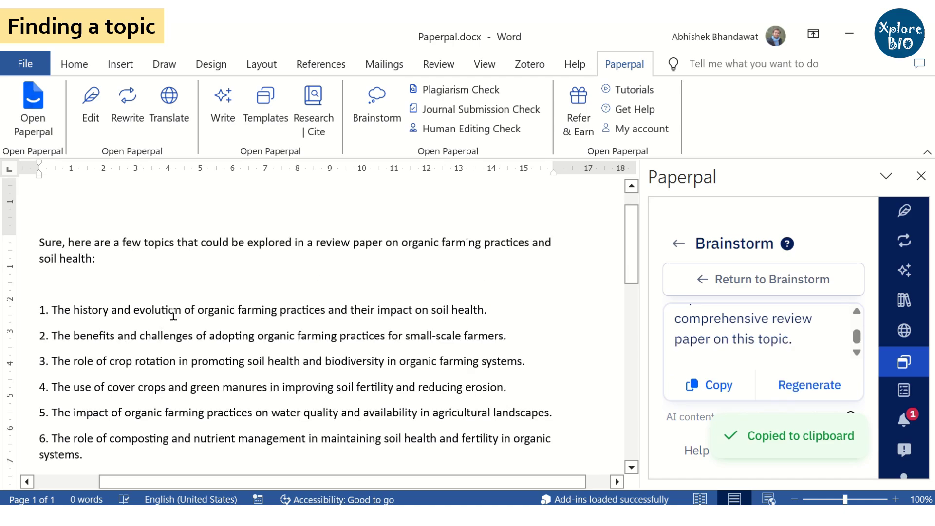
pyautogui.moveTo(487, 310); pyautogui.dragTo(99, 310)
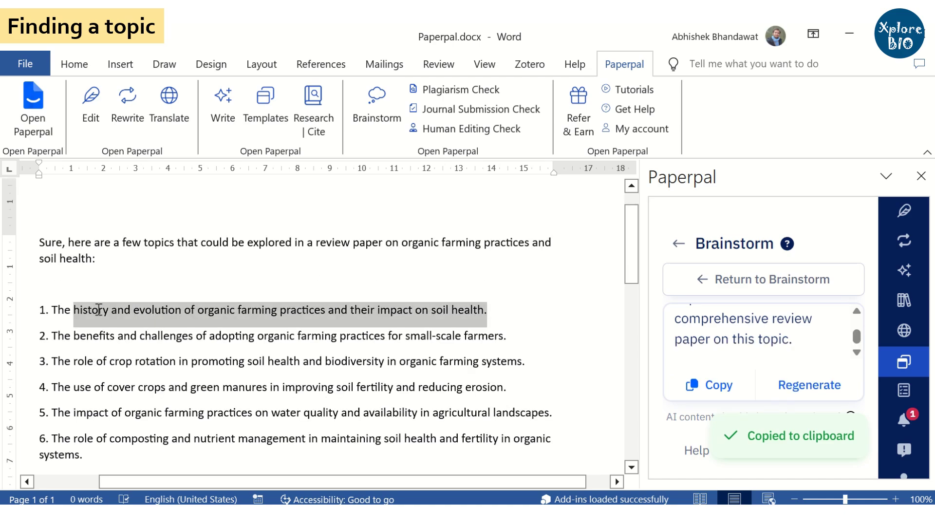
pyautogui.click(229, 336)
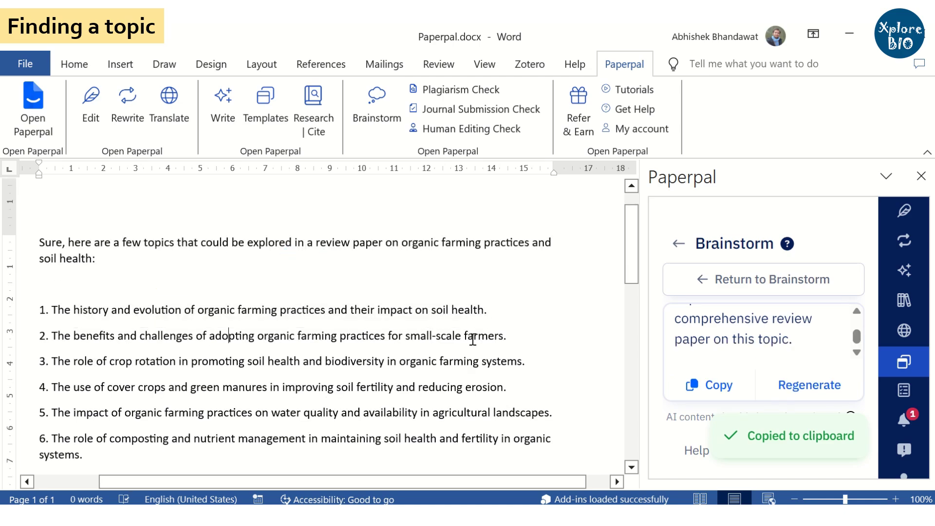
pyautogui.moveTo(514, 337); pyautogui.dragTo(117, 336)
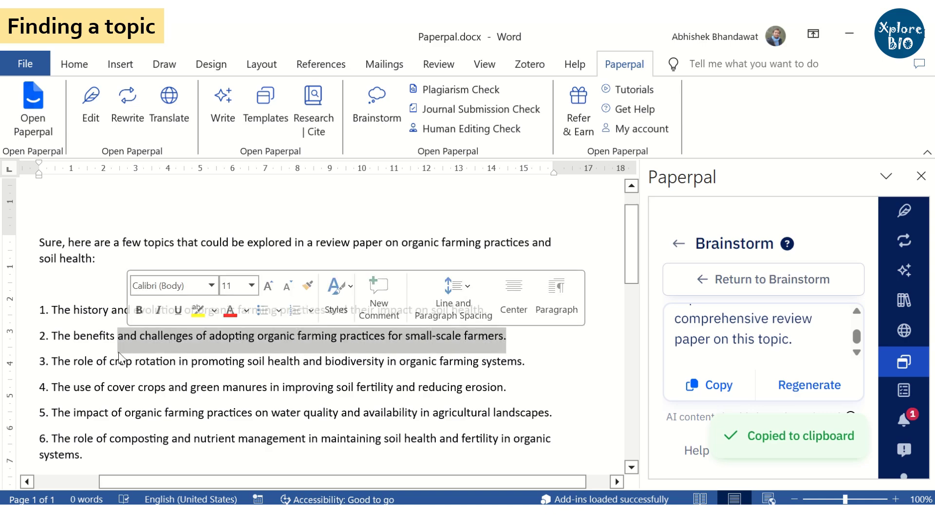
pyautogui.moveTo(82, 361); pyautogui.dragTo(481, 360)
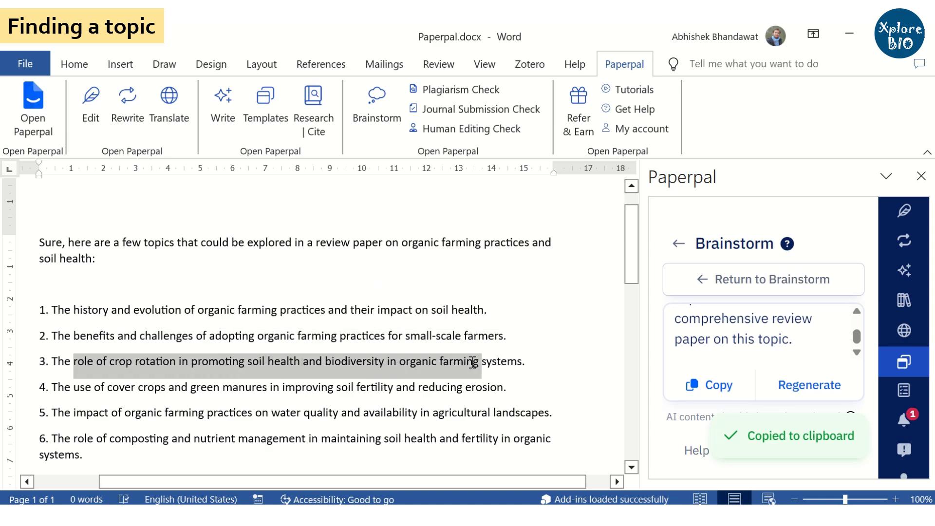
pyautogui.scroll(-1, 395, 353)
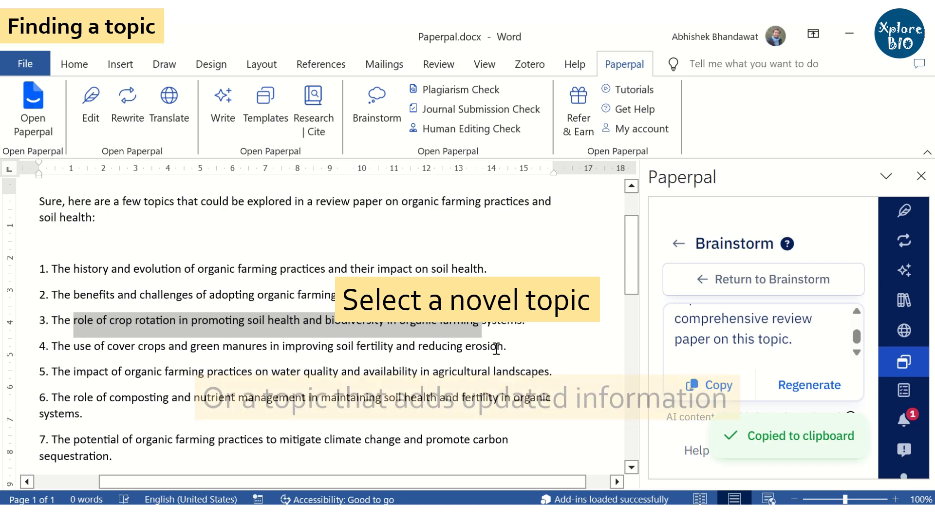
pyautogui.scroll(-2, 112, 335)
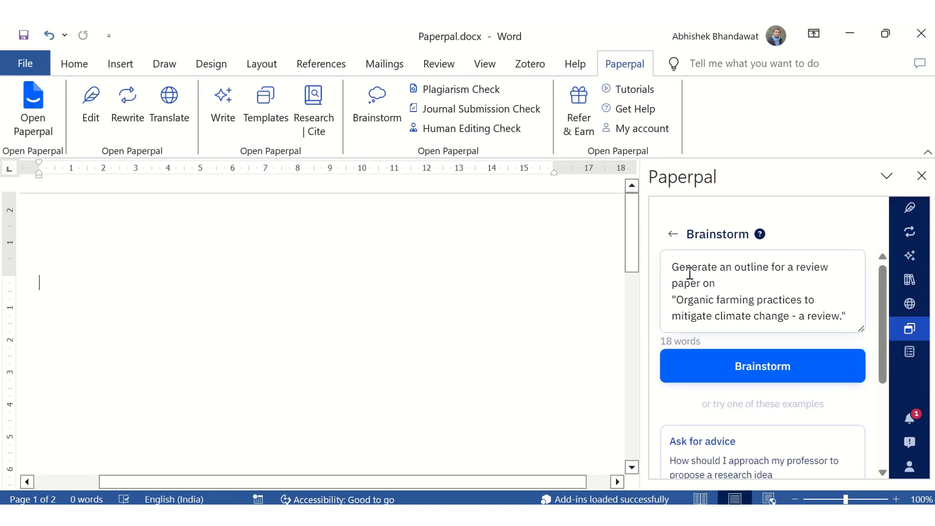
# Generate the outline for 'Organic farming practices to mitigate climate change - a review' and paste it into the document.
pyautogui.click(803, 365)
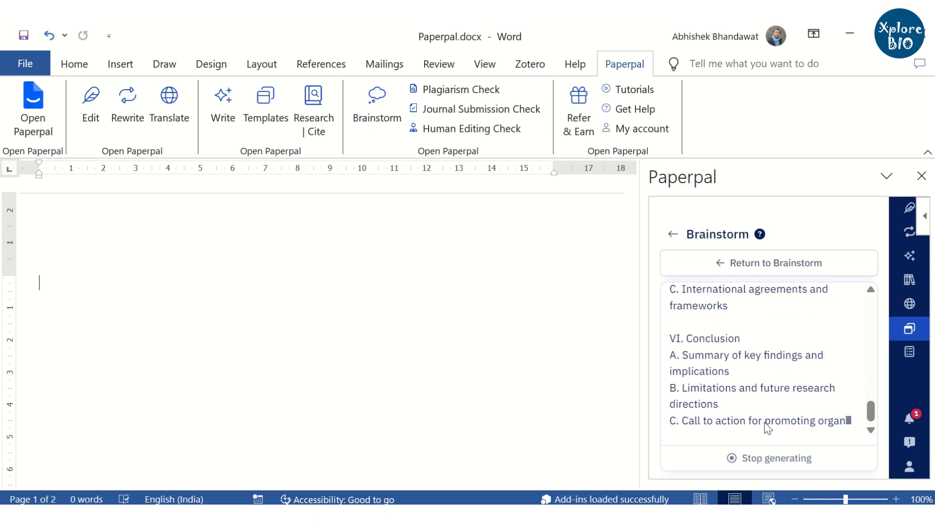
pyautogui.click(714, 407)
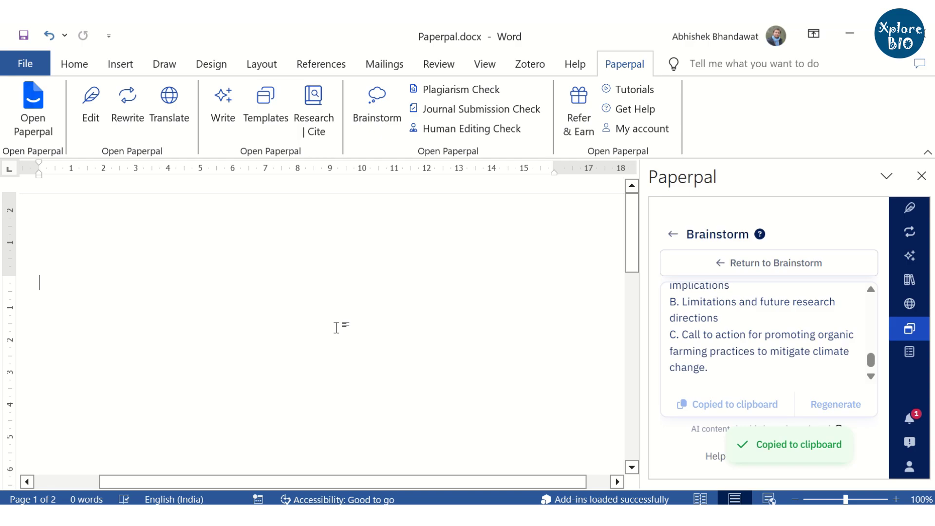
pyautogui.hotkey('ctrl', 'v')
pyautogui.scroll(15, 340, 320)
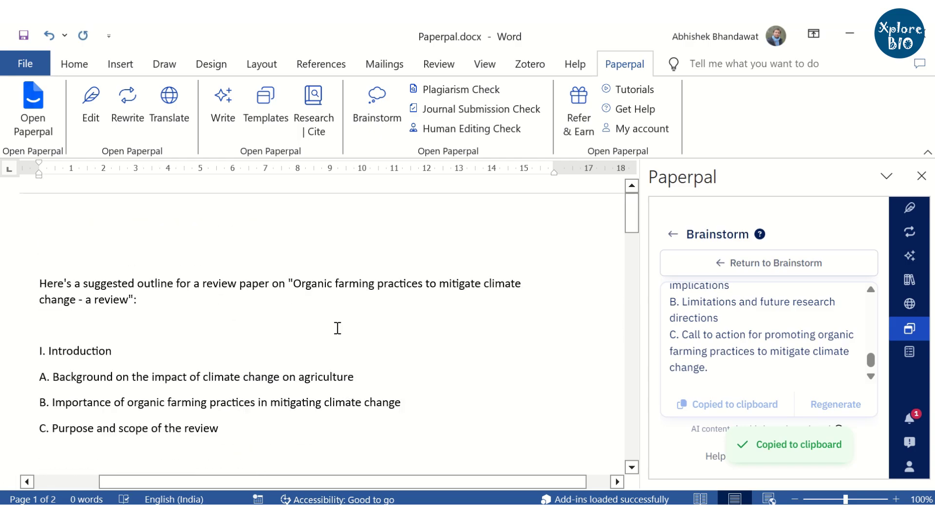
pyautogui.scroll(-3, 553, 334)
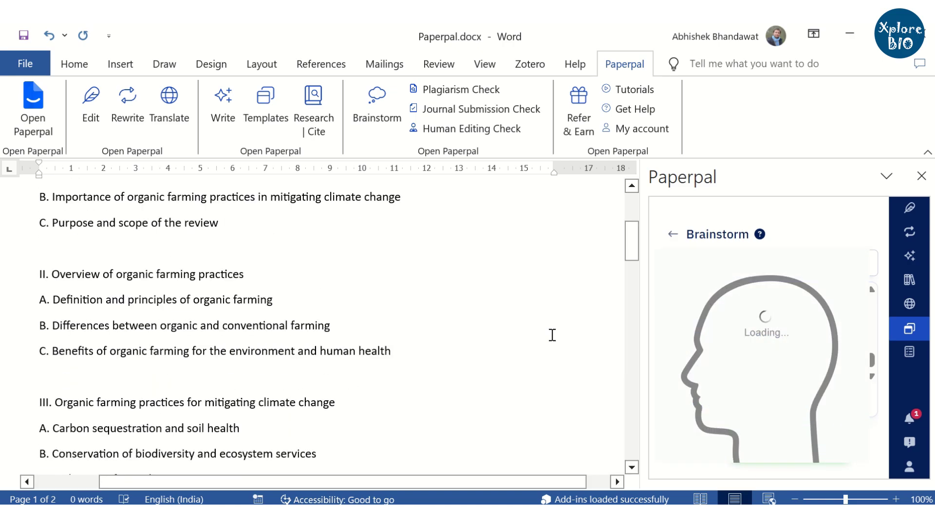
pyautogui.scroll(-2, 552, 335)
pyautogui.scroll(-1, 552, 335)
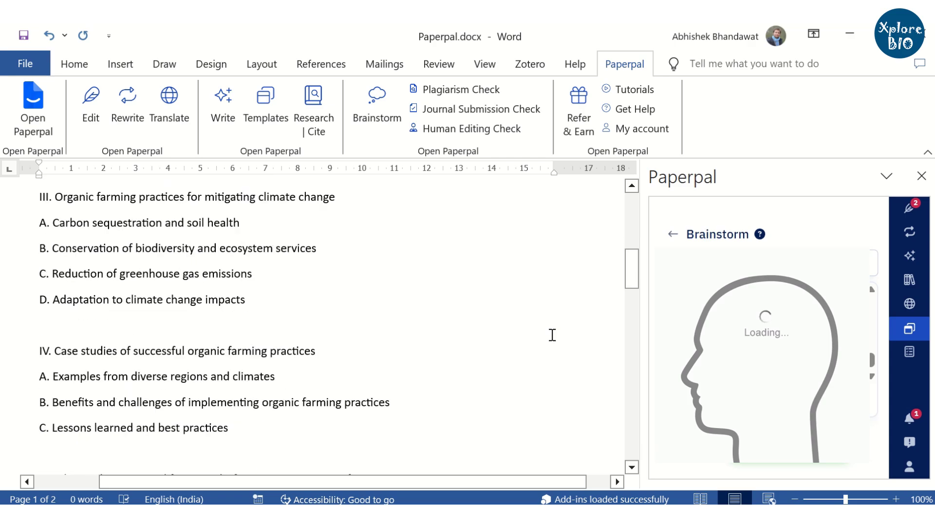
pyautogui.scroll(-2, 552, 335)
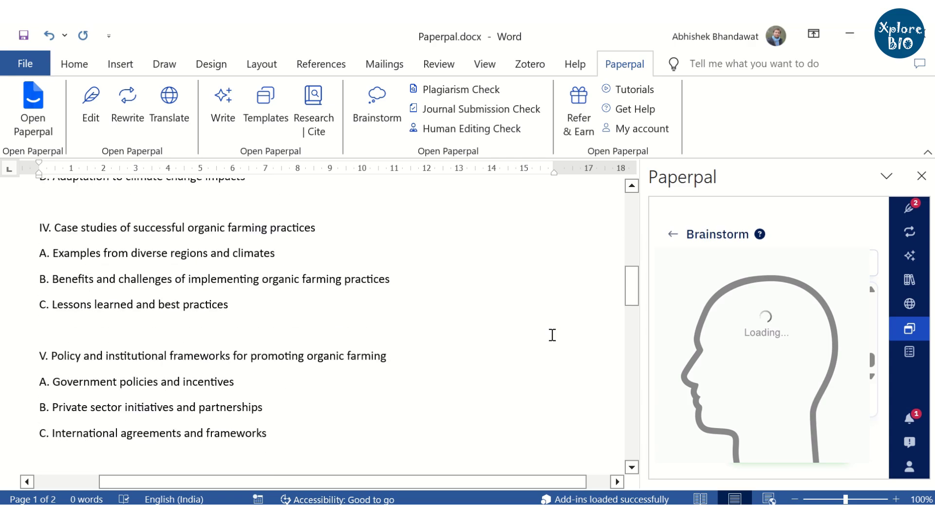
pyautogui.scroll(-1, 552, 335)
pyautogui.scroll(-2, 552, 335)
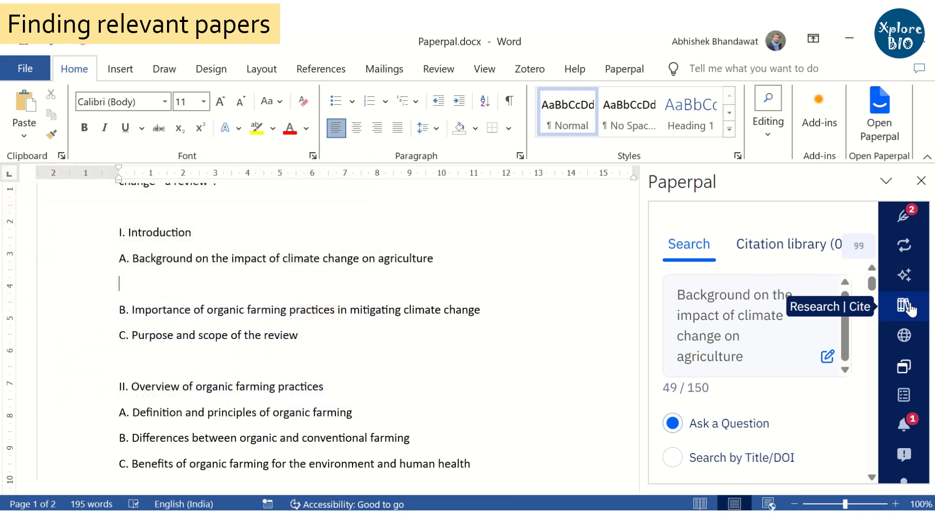
# Paste Paperpal's research answer on climate change and agriculture under the Background heading.
pyautogui.click(909, 308)
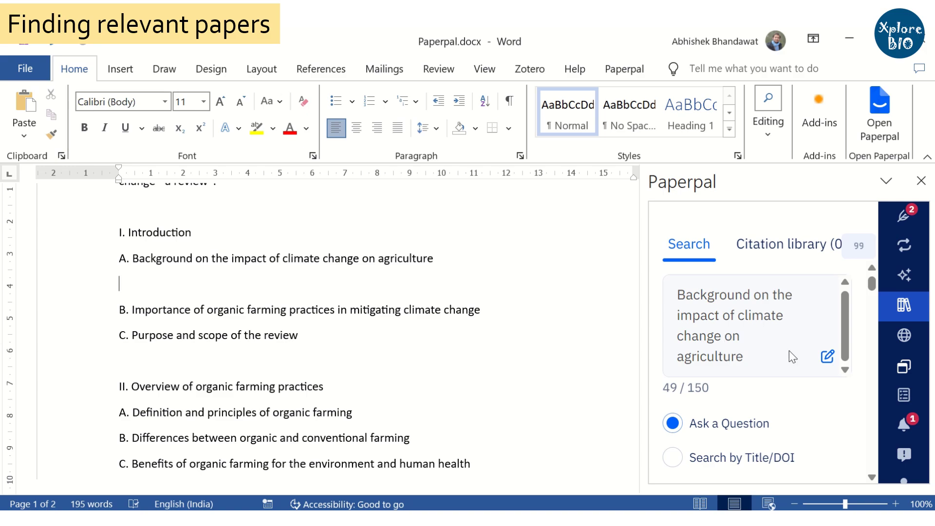
pyautogui.scroll(-2, 825, 366)
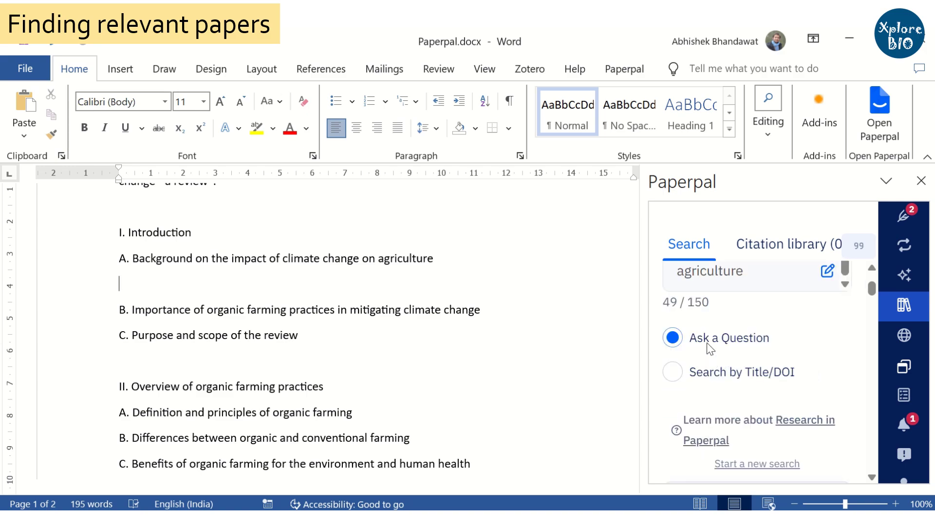
pyautogui.scroll(-5, 712, 347)
pyautogui.scroll(2, 715, 331)
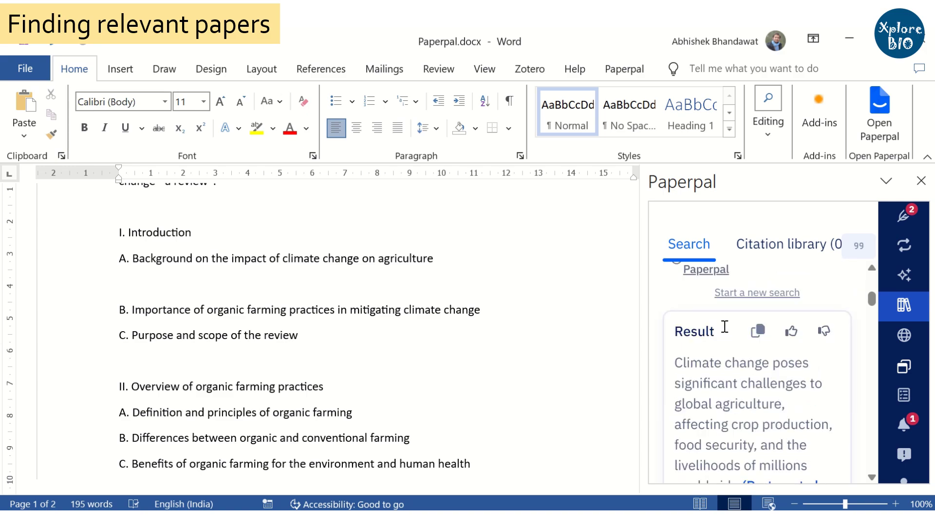
pyautogui.scroll(-2, 766, 356)
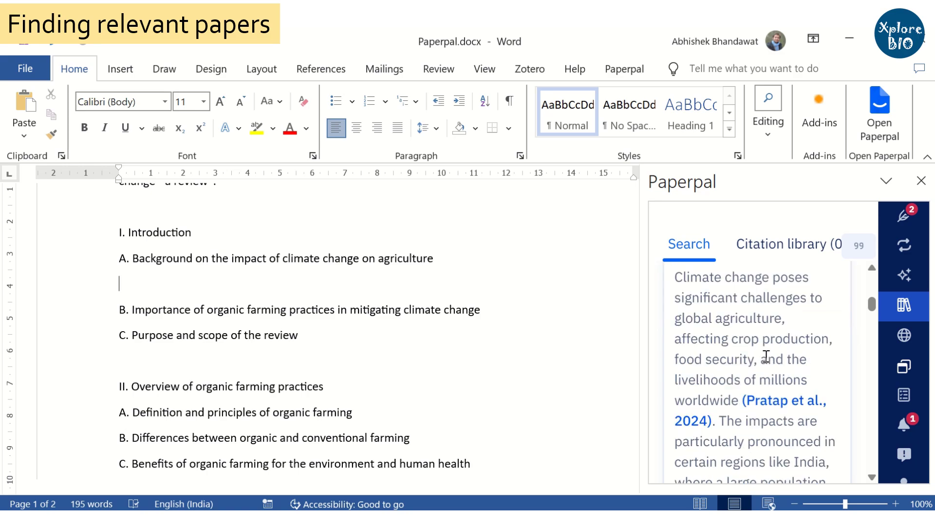
pyautogui.scroll(2, 766, 356)
pyautogui.click(758, 331)
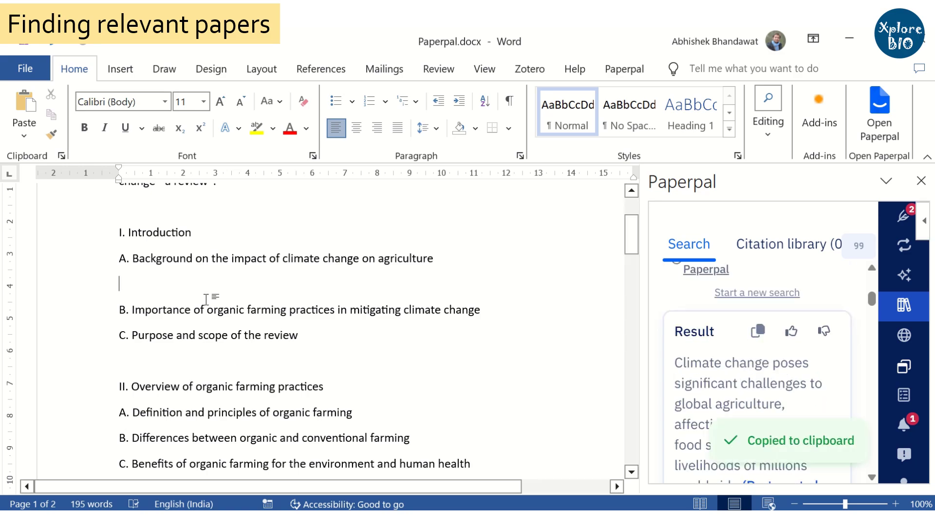
pyautogui.hotkey('ctrl', 'v')
# Add reference [5], the 2023 crop-production climate paper, to the citation library and cite it.
pyautogui.scroll(1, 161, 304)
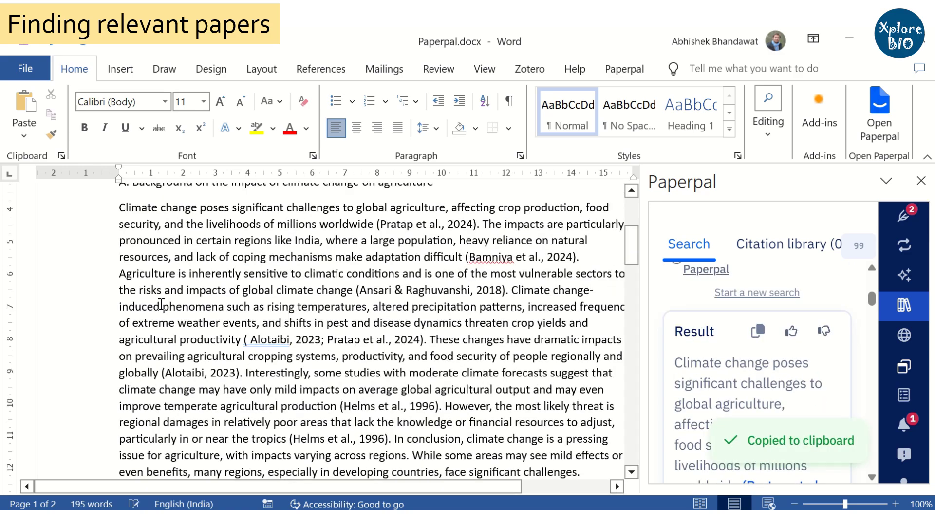
pyautogui.scroll(1, 266, 296)
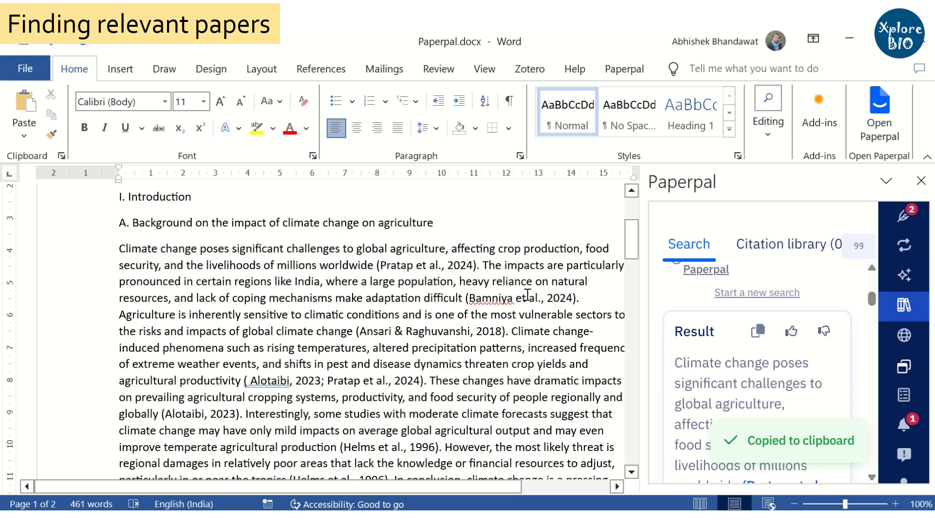
pyautogui.scroll(-2, 478, 355)
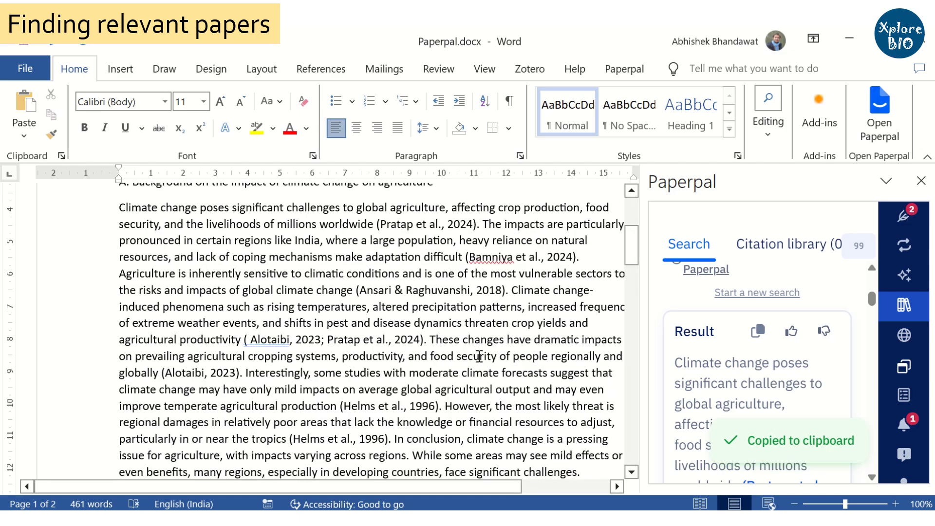
pyautogui.scroll(-1, 420, 419)
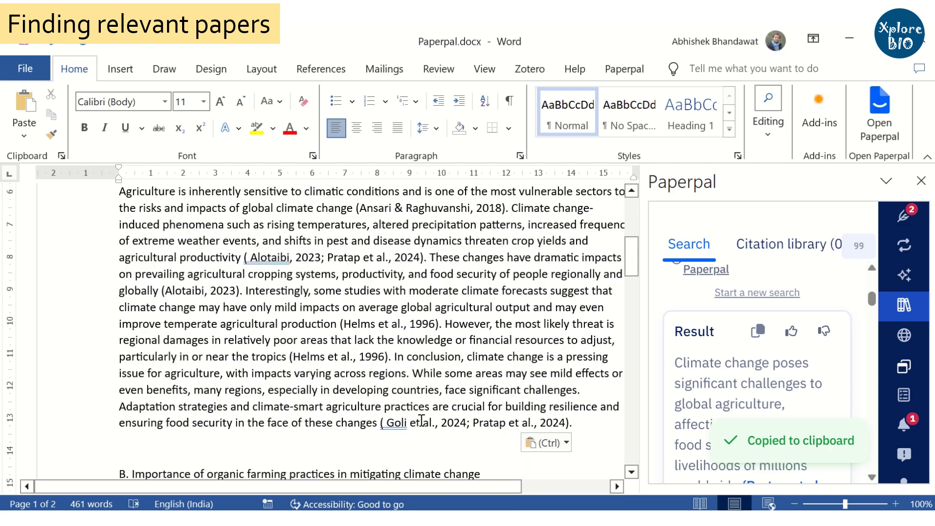
pyautogui.scroll(-2, 705, 380)
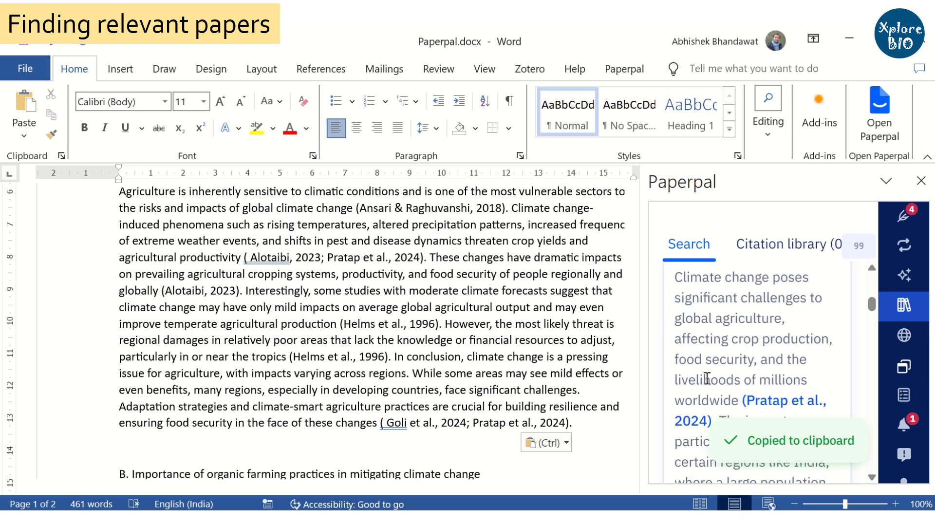
pyautogui.scroll(-4, 707, 379)
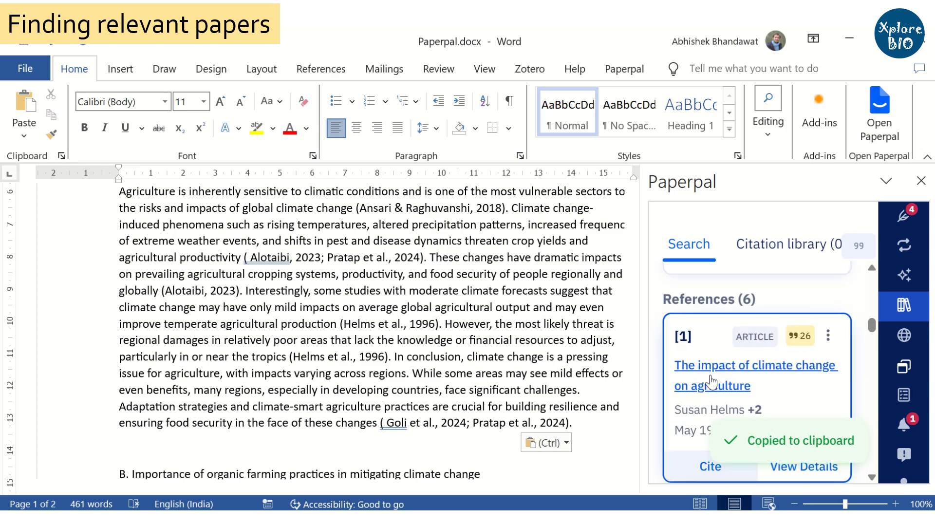
pyautogui.scroll(-5, 779, 350)
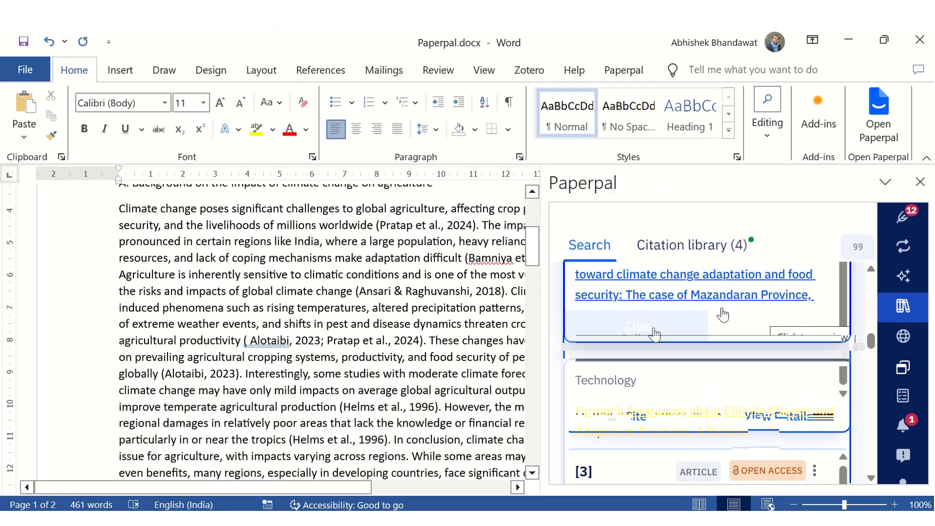
pyautogui.scroll(-5, 682, 334)
pyautogui.scroll(3, 733, 334)
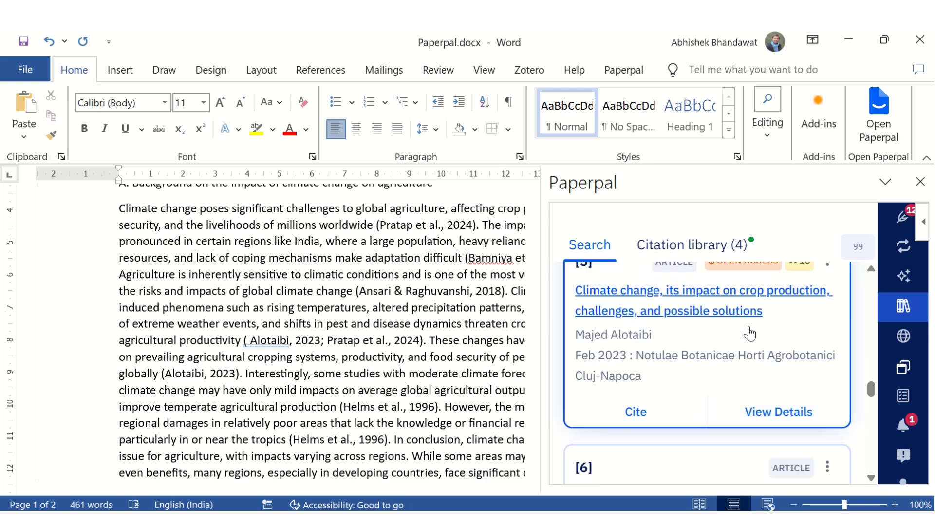
pyautogui.click(827, 431)
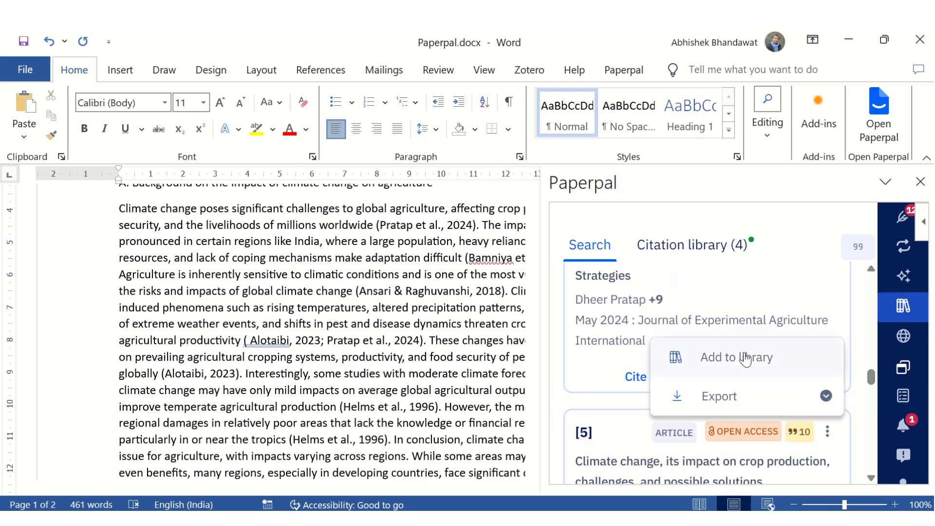
pyautogui.click(718, 358)
pyautogui.scroll(-5, 722, 365)
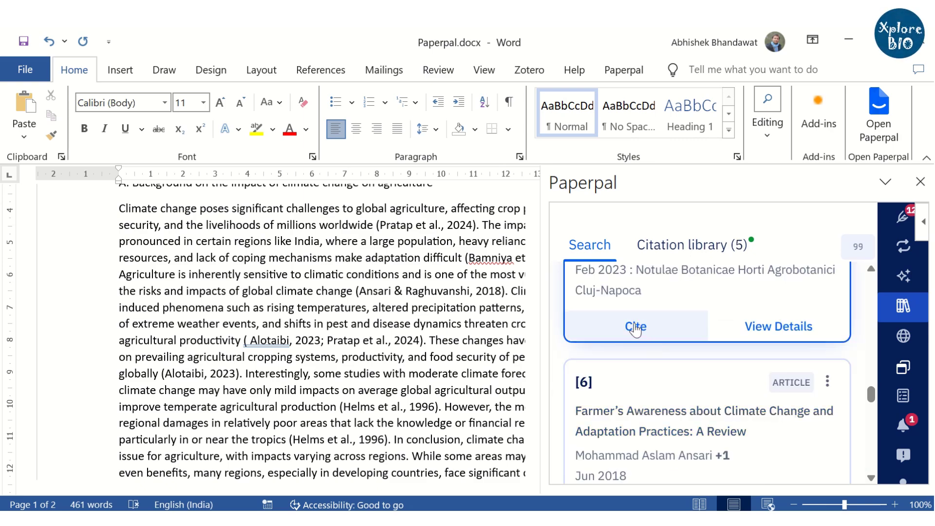
pyautogui.click(635, 327)
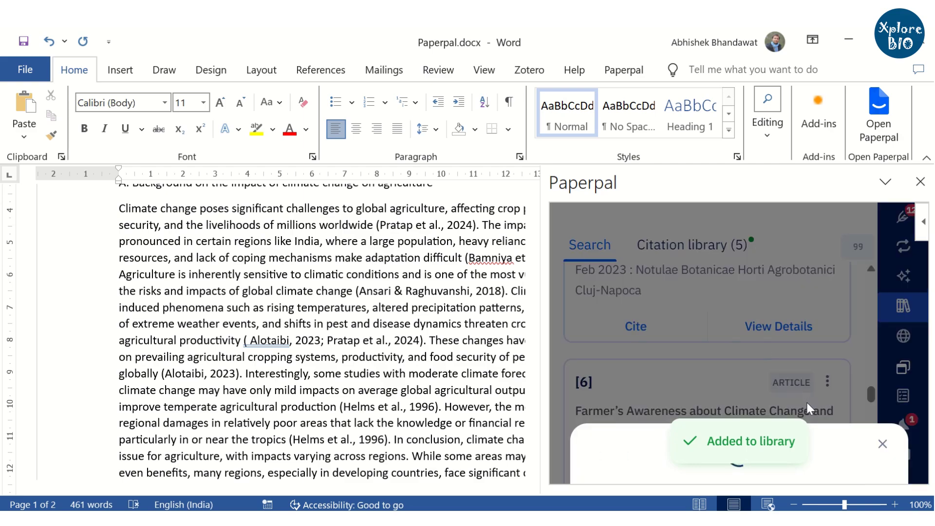
pyautogui.scroll(-2, 702, 296)
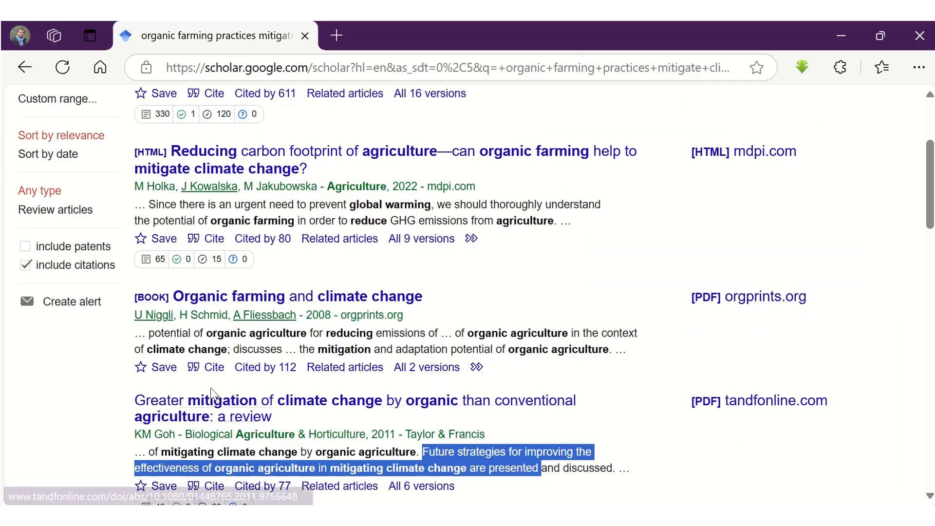
# Select the title 'Greater mitigation of climate change by organic than conventional agriculture: a review'.
pyautogui.click(210, 392)
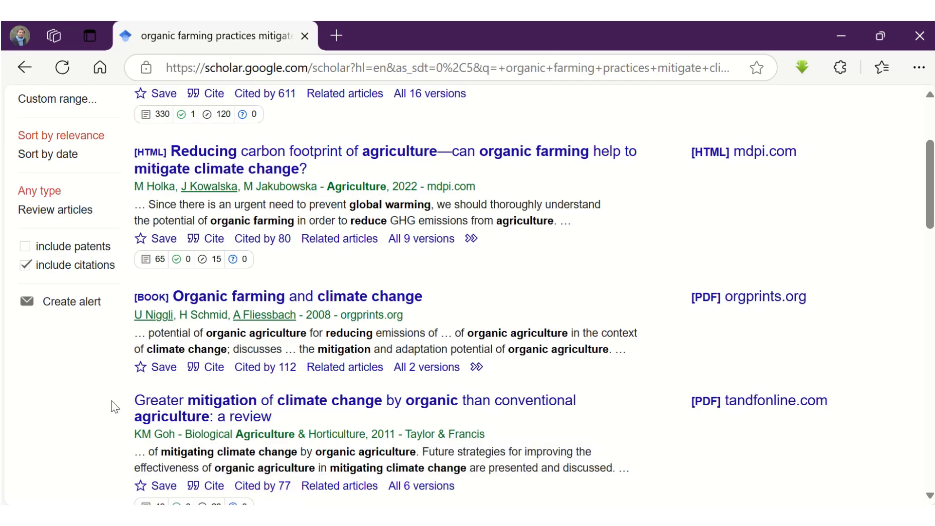
pyautogui.moveTo(348, 417); pyautogui.dragTo(136, 401)
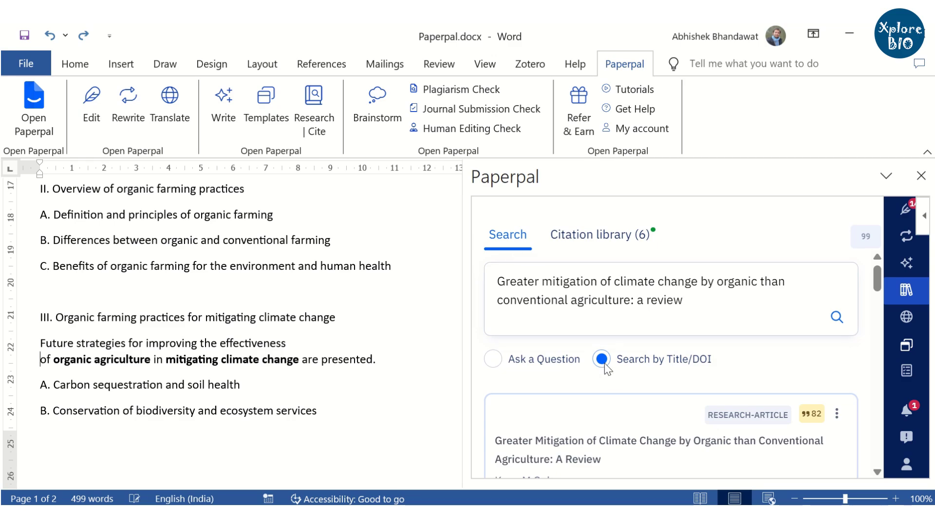
# Insert the 2011 review's in-text citation after 'are presented' in section III.
pyautogui.scroll(-4, 705, 361)
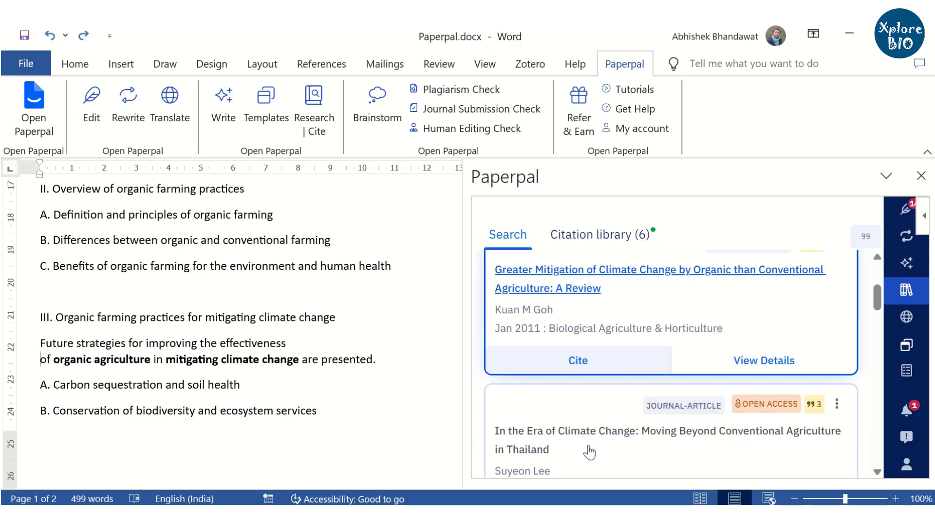
pyautogui.click(575, 361)
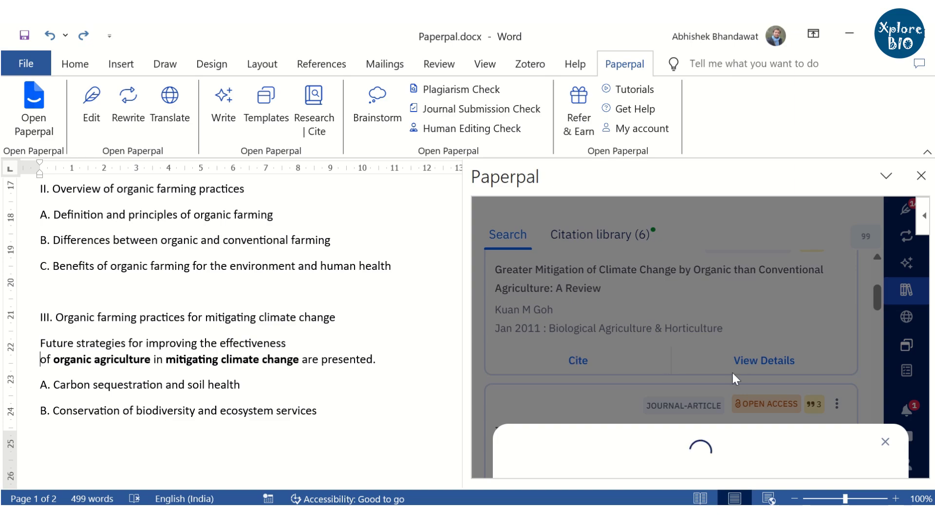
pyautogui.scroll(-1, 734, 399)
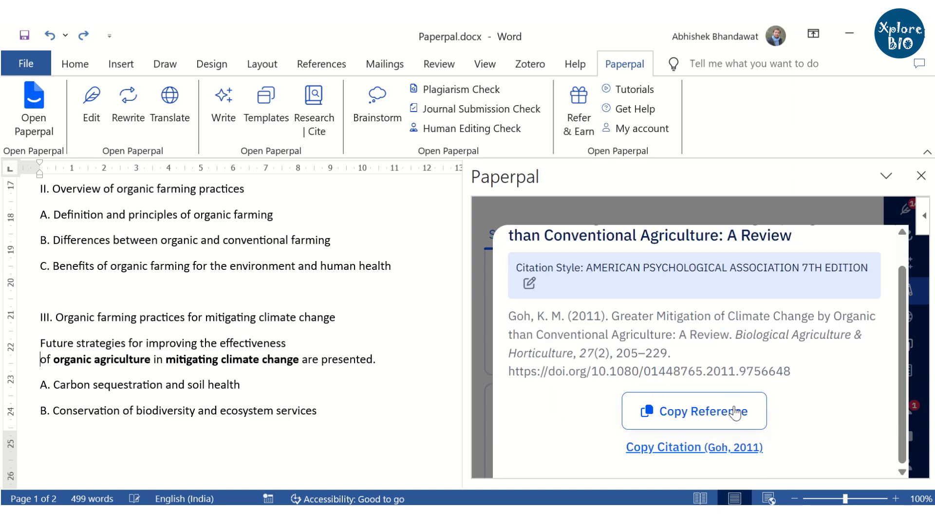
pyautogui.click(683, 452)
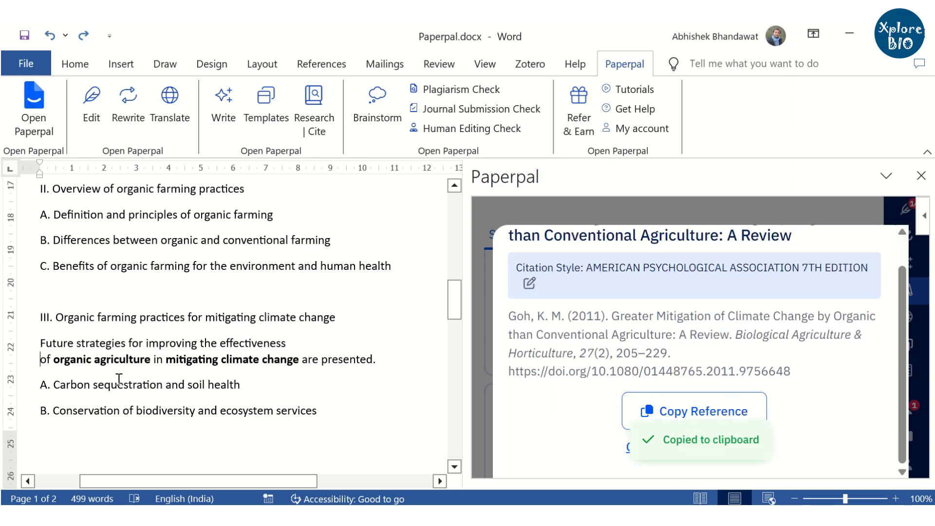
pyautogui.click(373, 360)
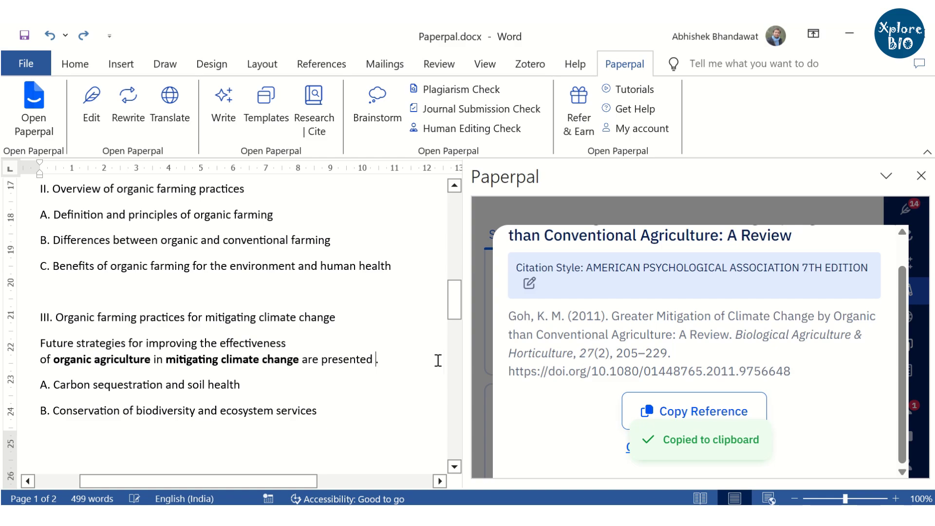
pyautogui.hotkey('ctrl', 'v')
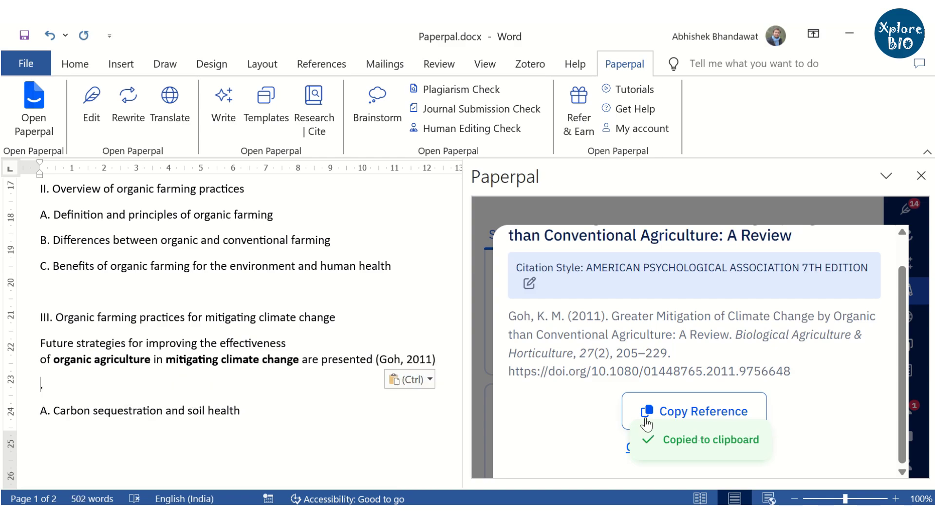
# Add the 2011 review's full reference on a new line under References.
pyautogui.scroll(-15, 252, 402)
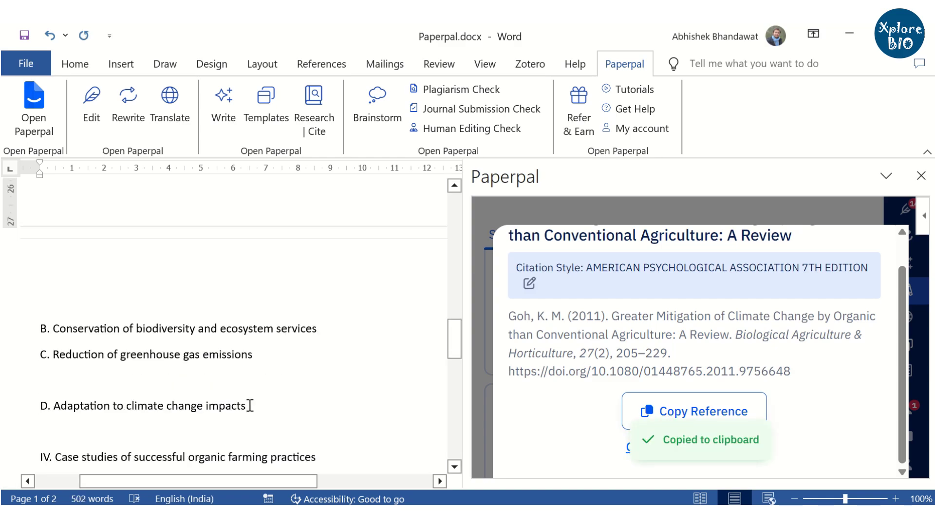
pyautogui.click(274, 263)
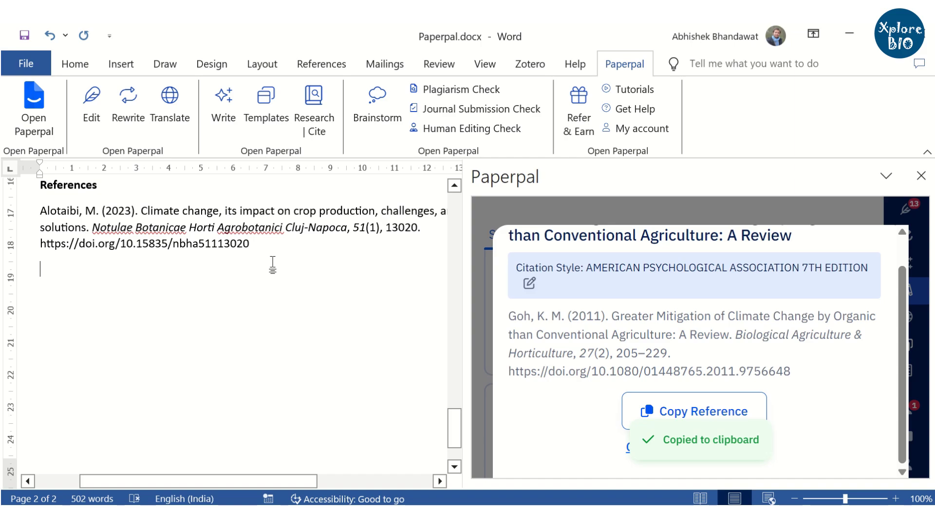
pyautogui.hotkey('ctrl', 'v')
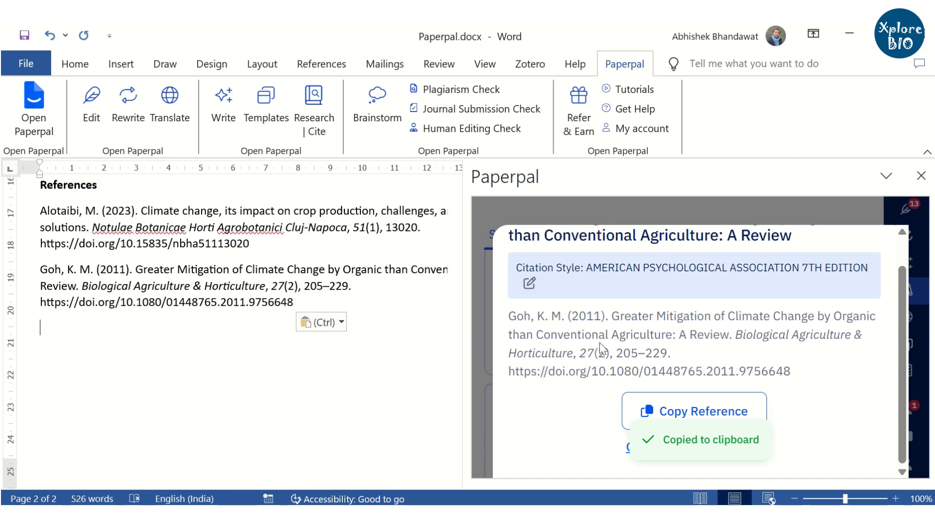
pyautogui.scroll(2, 606, 343)
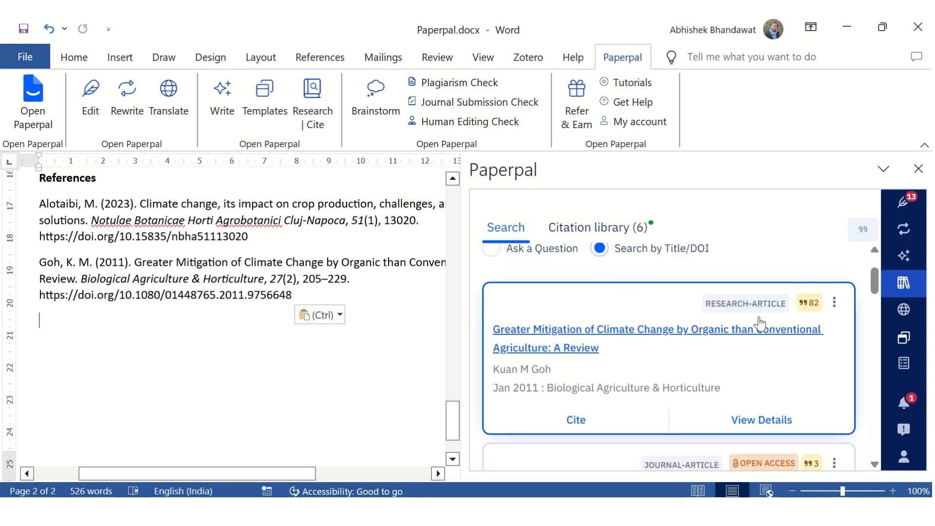
# Search 'nature biotech' among citation styles and apply Nature Biotechnology.
pyautogui.click(578, 419)
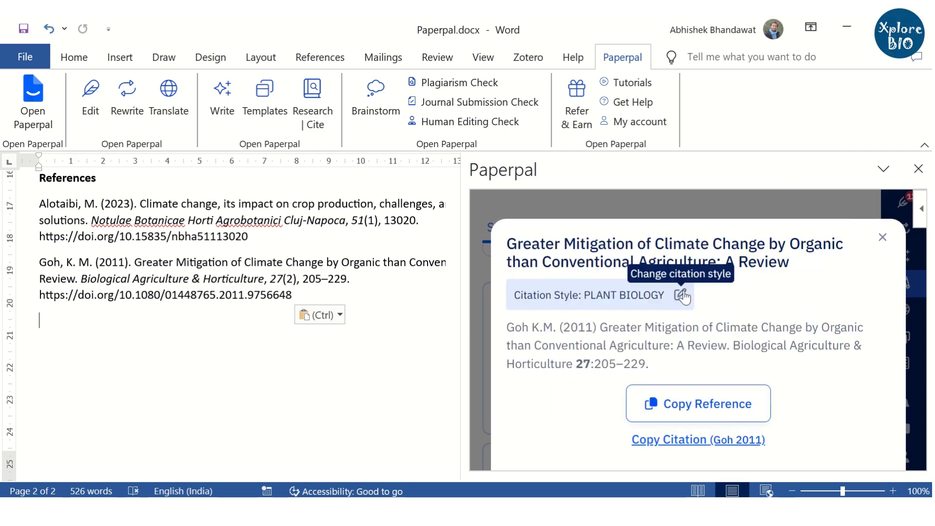
pyautogui.click(680, 294)
pyautogui.click(631, 270)
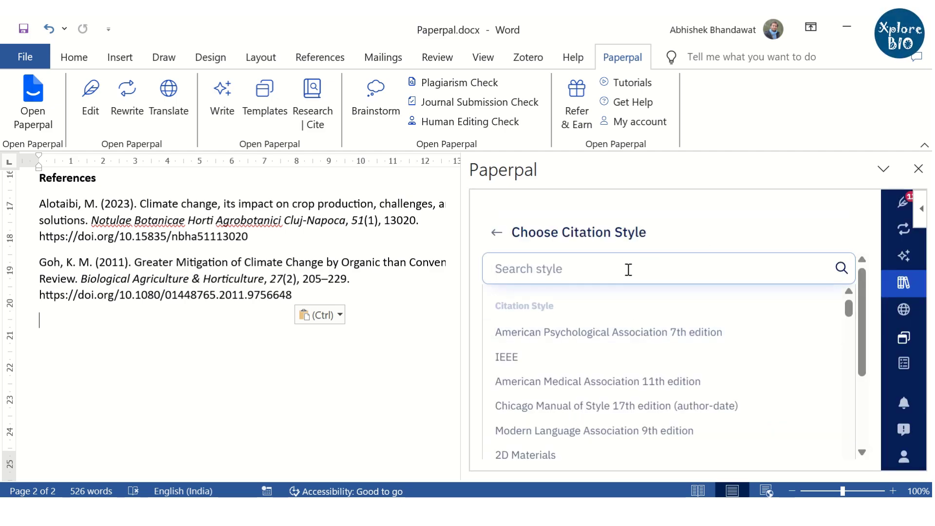
pyautogui.write('nature biotechnology')
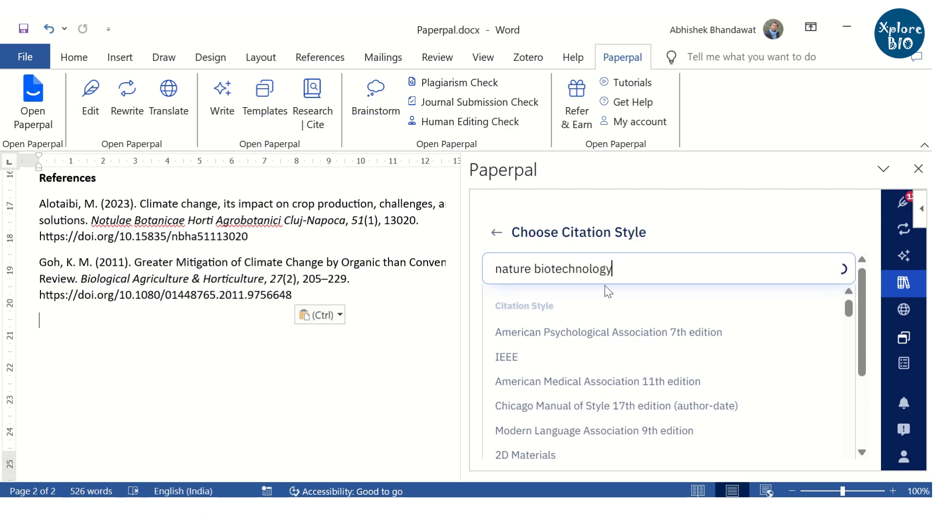
pyautogui.click(589, 335)
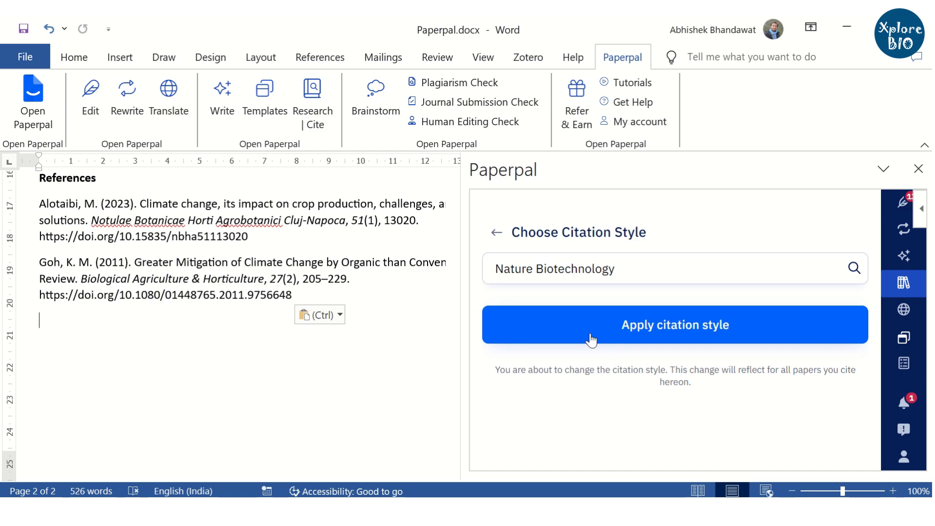
pyautogui.click(645, 334)
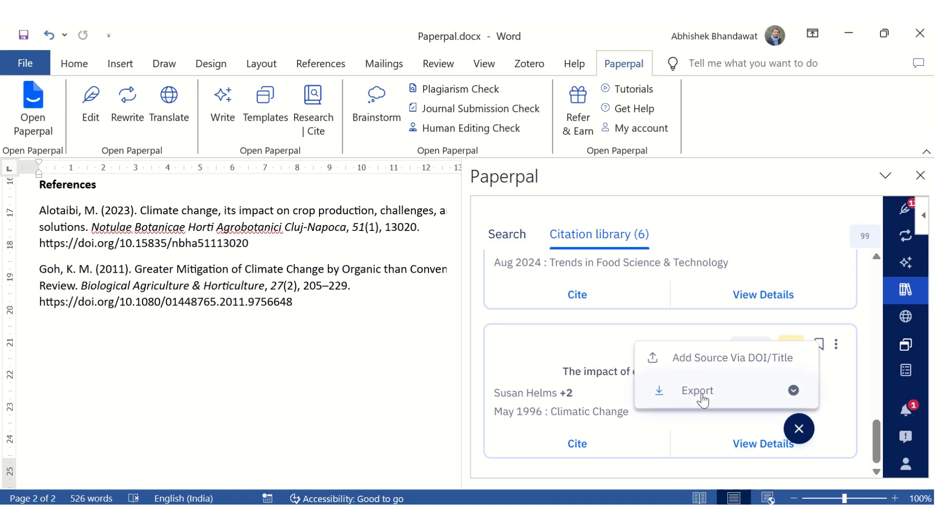
# Export the Paperpal citation library as an RIS file and widen the suggestion pane.
pyautogui.click(702, 397)
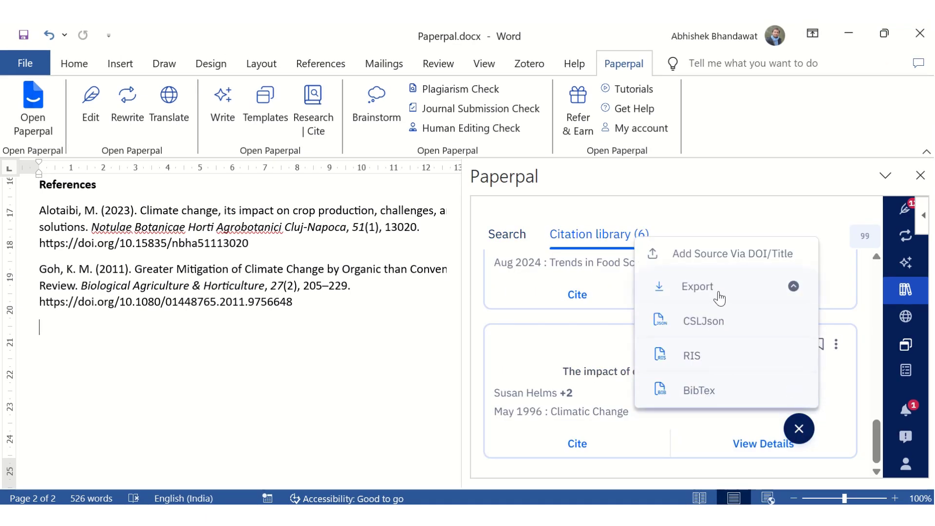
pyautogui.click(696, 363)
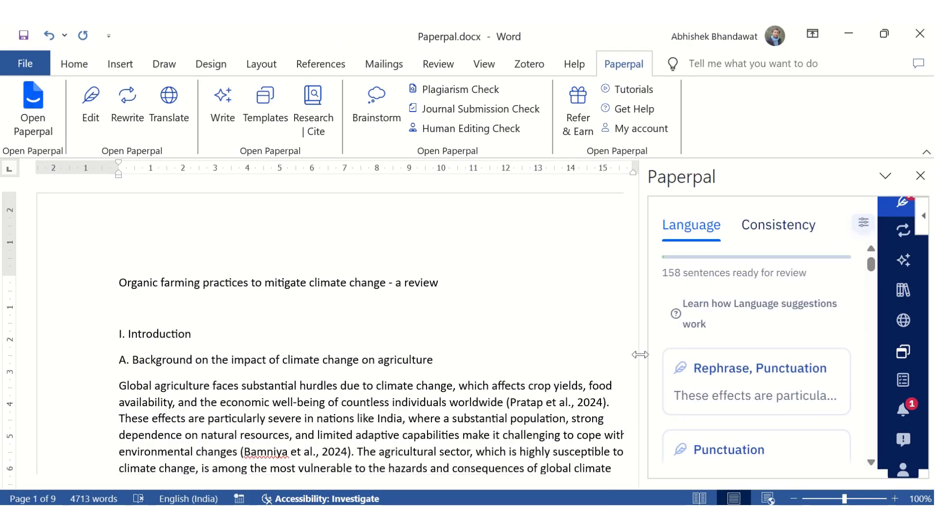
pyautogui.moveTo(640, 355); pyautogui.dragTo(560, 353)
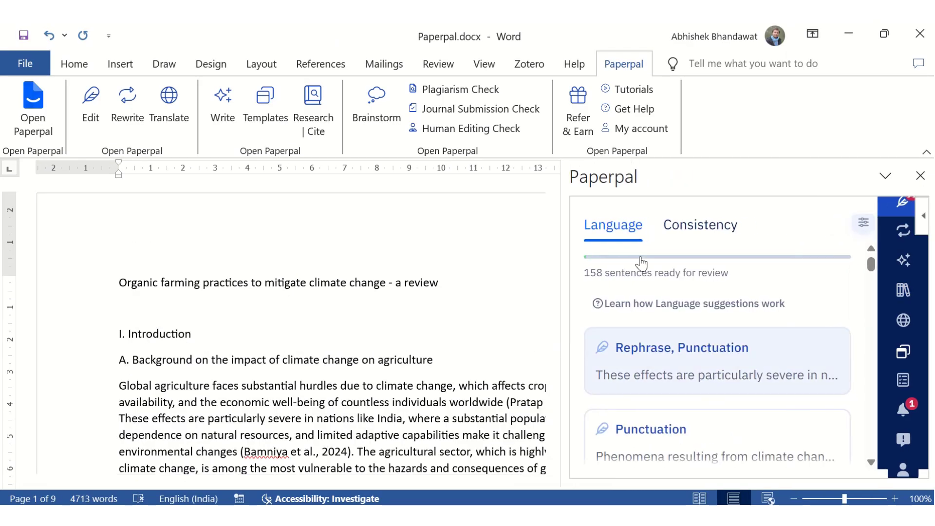
# Accept the Verb Form suggestion adding 'will' to the shifts sentence.
pyautogui.scroll(-2, 686, 373)
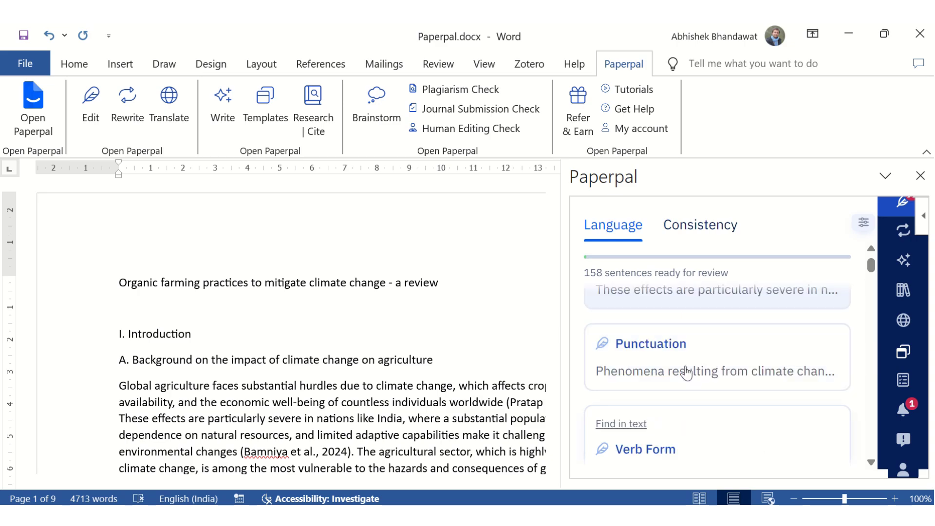
pyautogui.scroll(-2, 713, 370)
pyautogui.click(716, 380)
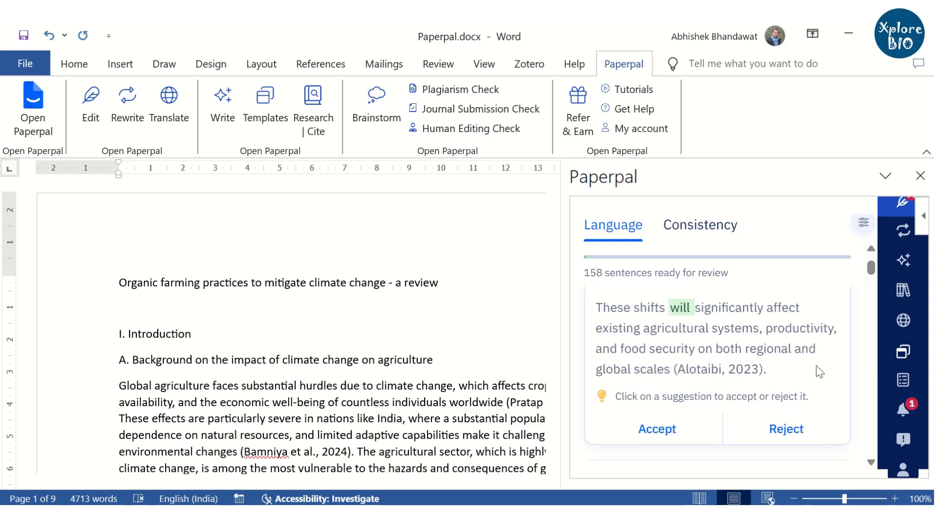
pyautogui.click(635, 437)
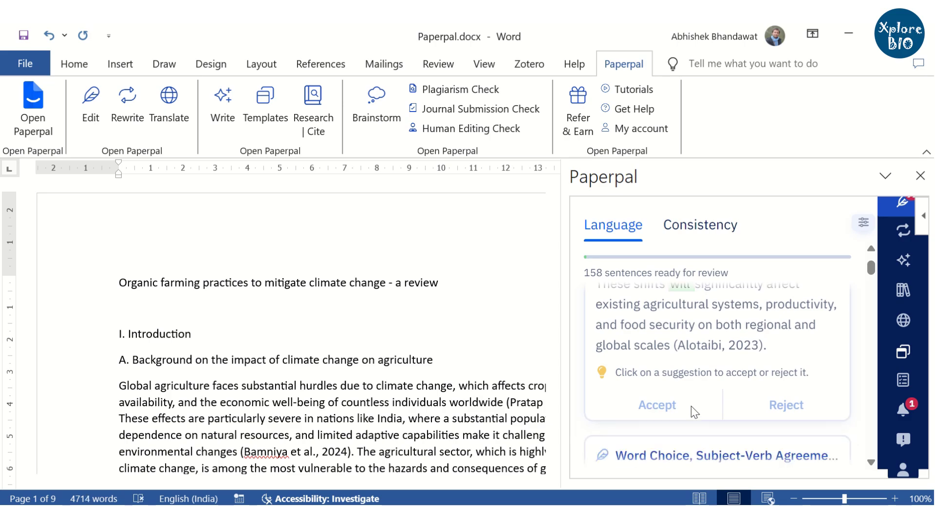
# Accept all three edits to the 'Notably, some studies' sentence, then view the adaptation-strategies rephrase and document checks.
pyautogui.scroll(-3, 745, 387)
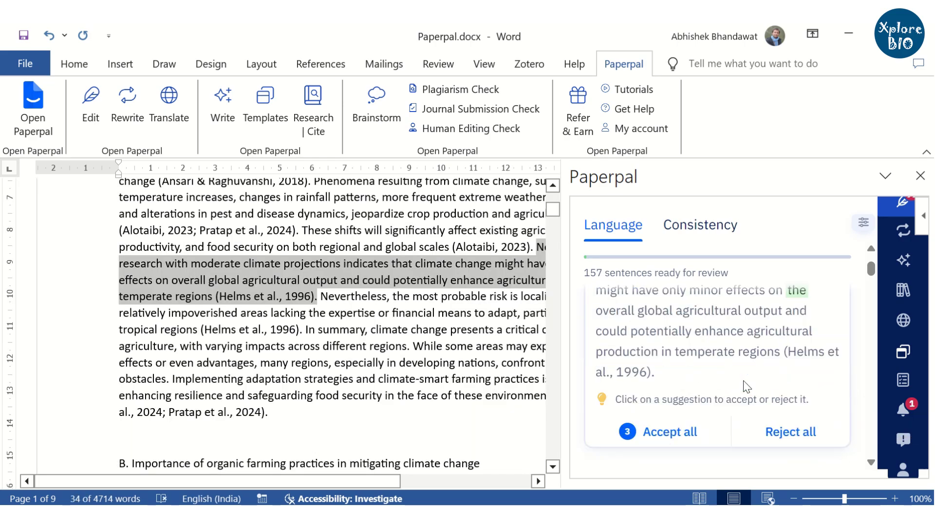
pyautogui.scroll(2, 733, 418)
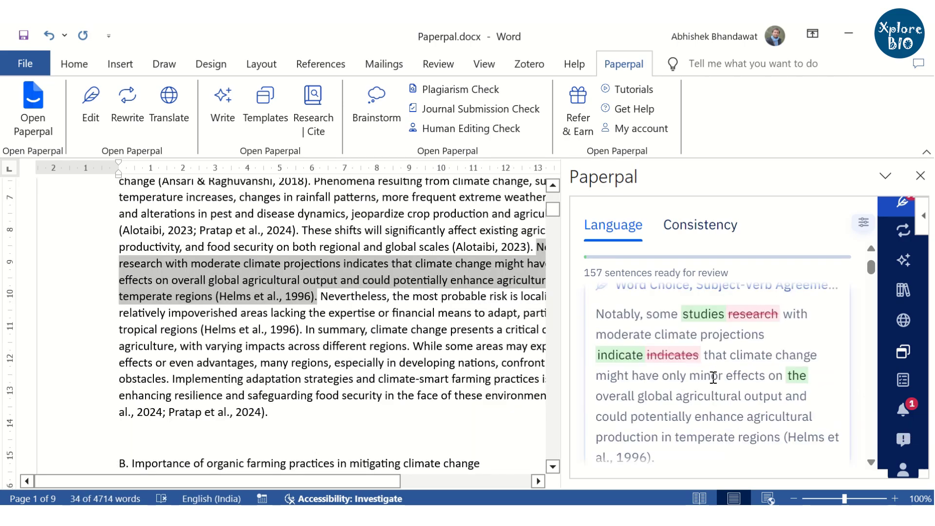
pyautogui.scroll(-2, 702, 441)
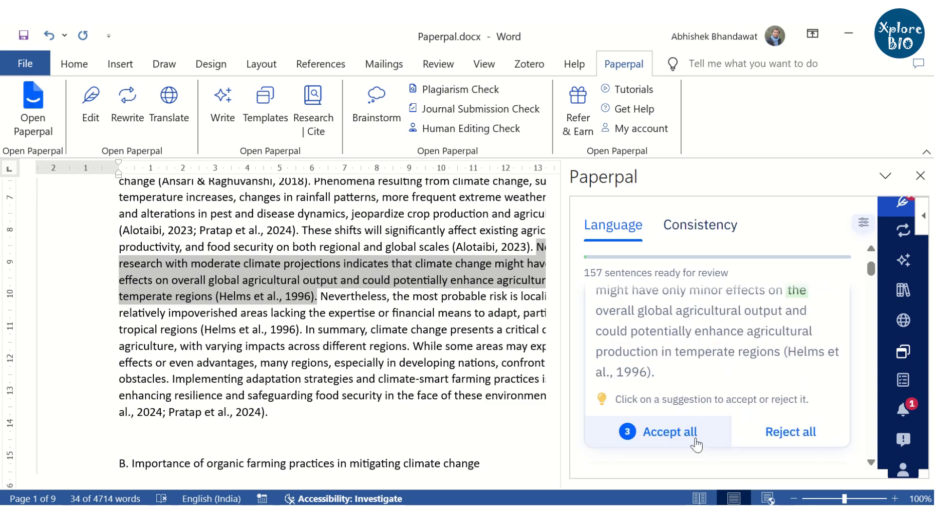
pyautogui.click(684, 435)
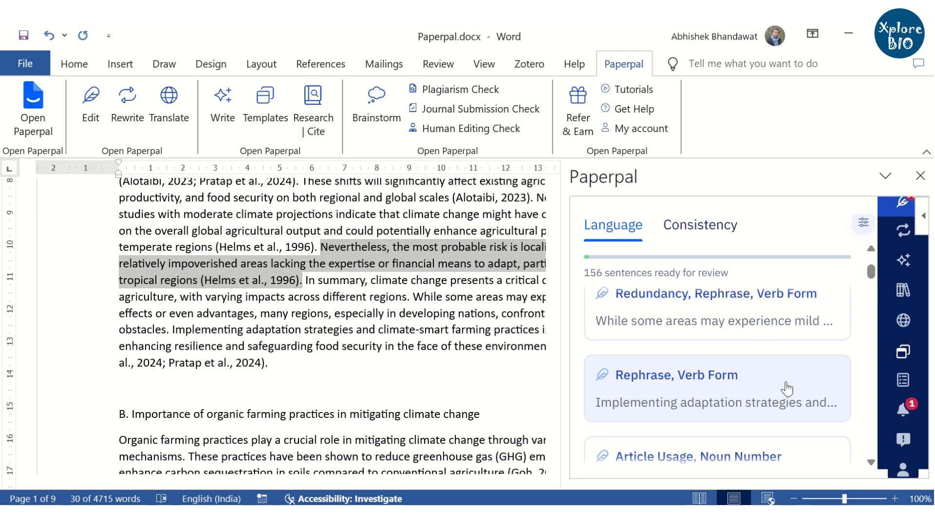
pyautogui.click(796, 388)
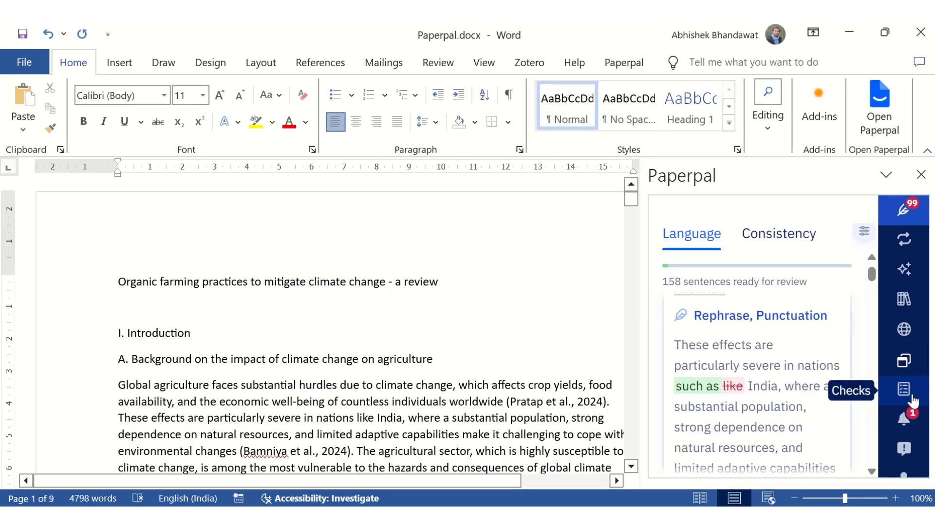
pyautogui.click(904, 390)
# Run Paperpal's plagiarism check and review the 19% similarity report from 68 Turnitin matches.
pyautogui.click(816, 309)
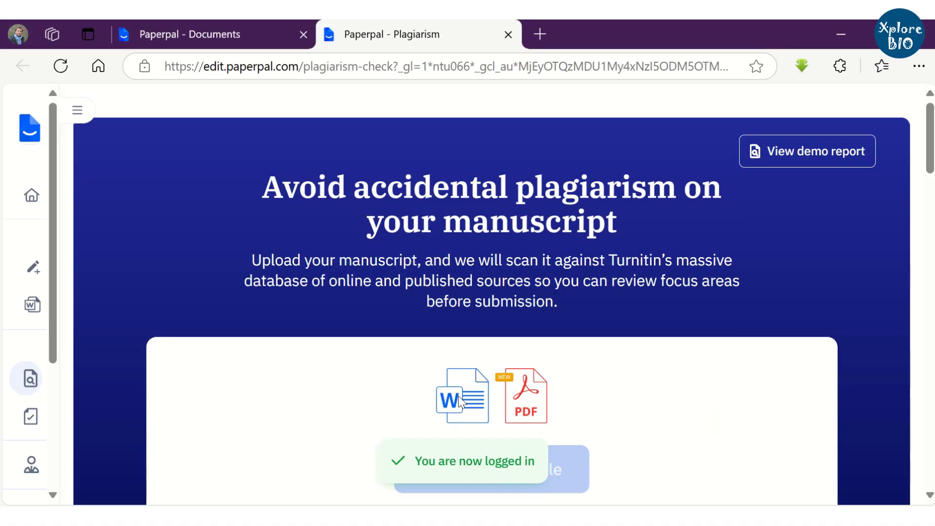
pyautogui.scroll(-2, 615, 228)
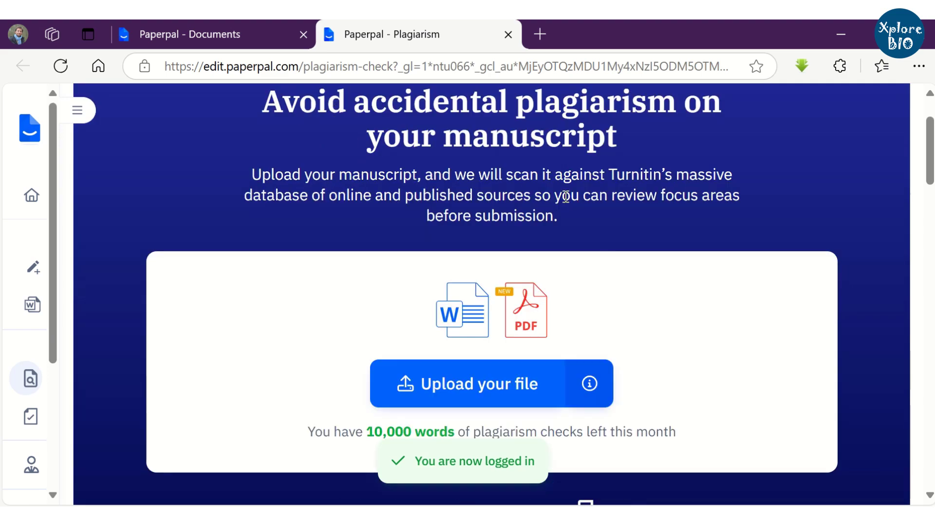
pyautogui.scroll(-4, 565, 197)
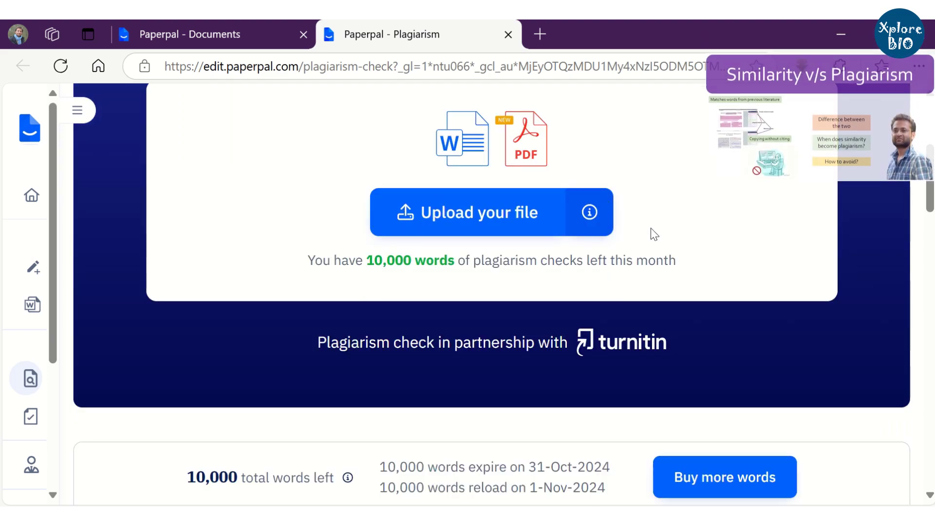
pyautogui.scroll(-6, 654, 234)
pyautogui.scroll(-4, 575, 180)
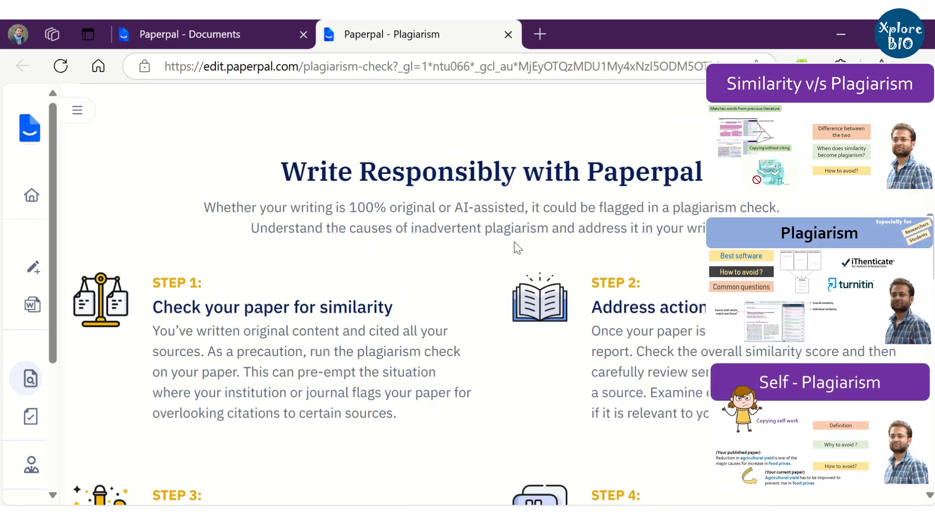
pyautogui.scroll(-10, 517, 247)
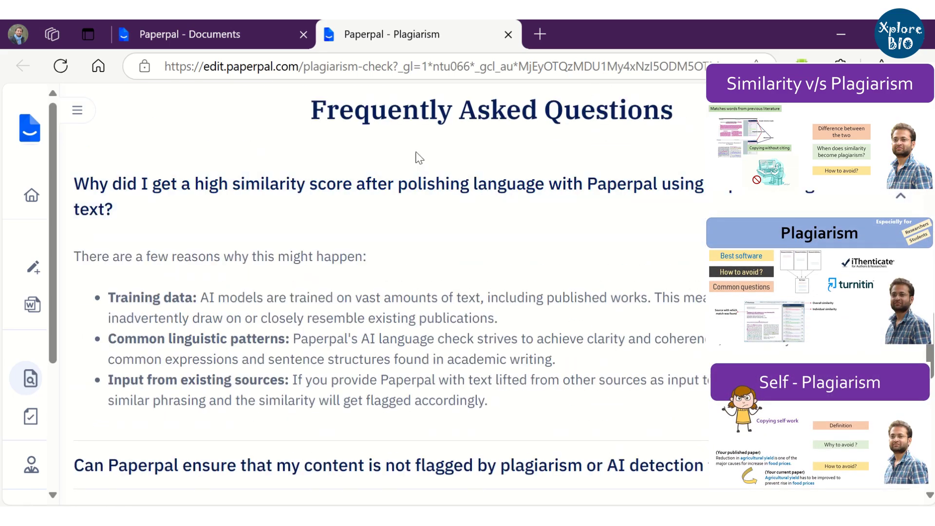
pyautogui.scroll(-5, 487, 214)
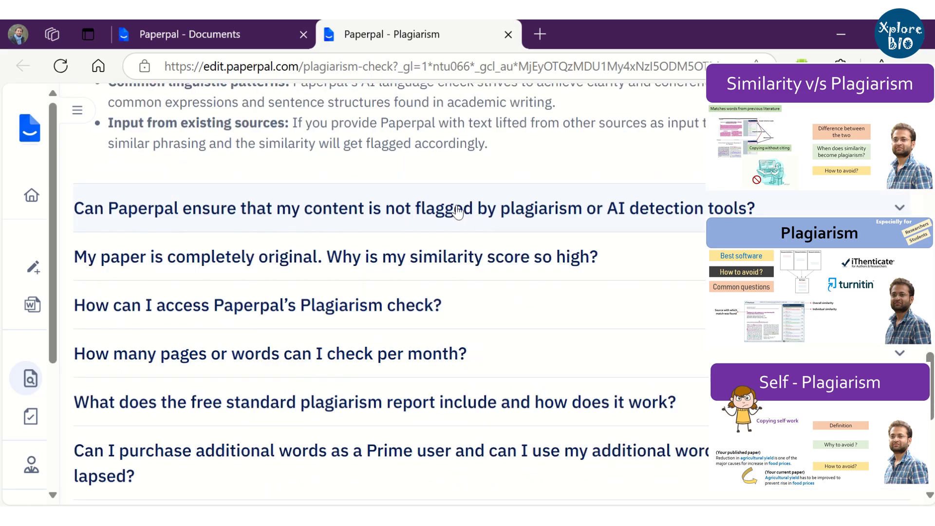
pyautogui.scroll(-10, 330, 288)
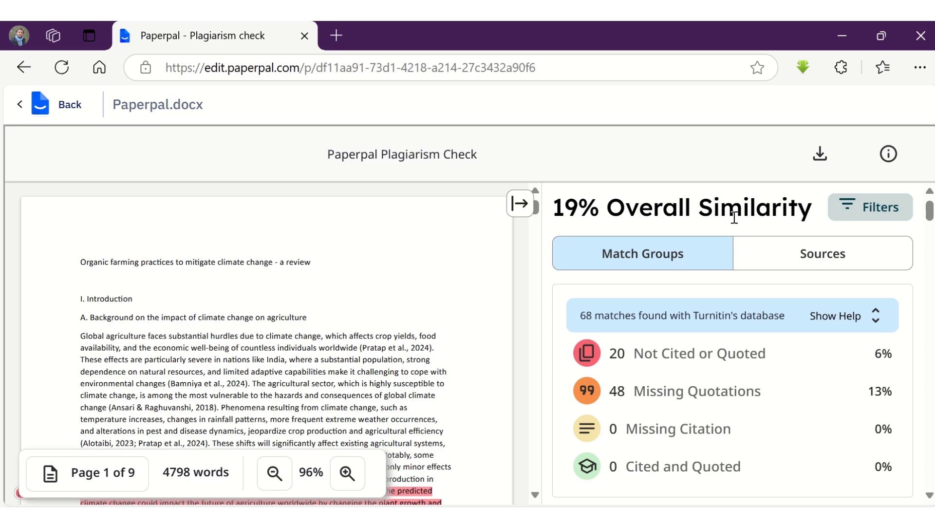
pyautogui.scroll(-3, 721, 229)
pyautogui.scroll(3, 707, 242)
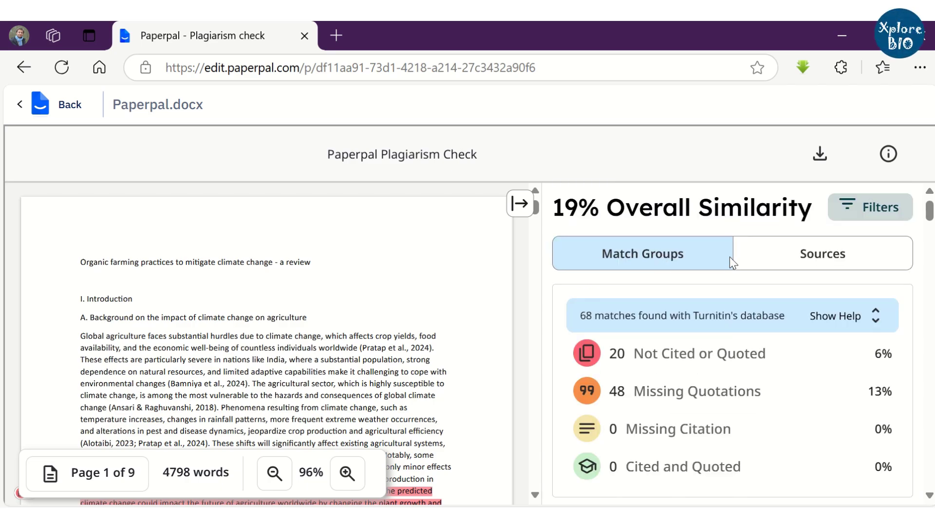
# Check the Sources and Match Groups, open the red CO2 match's source article, and show download options.
pyautogui.click(770, 258)
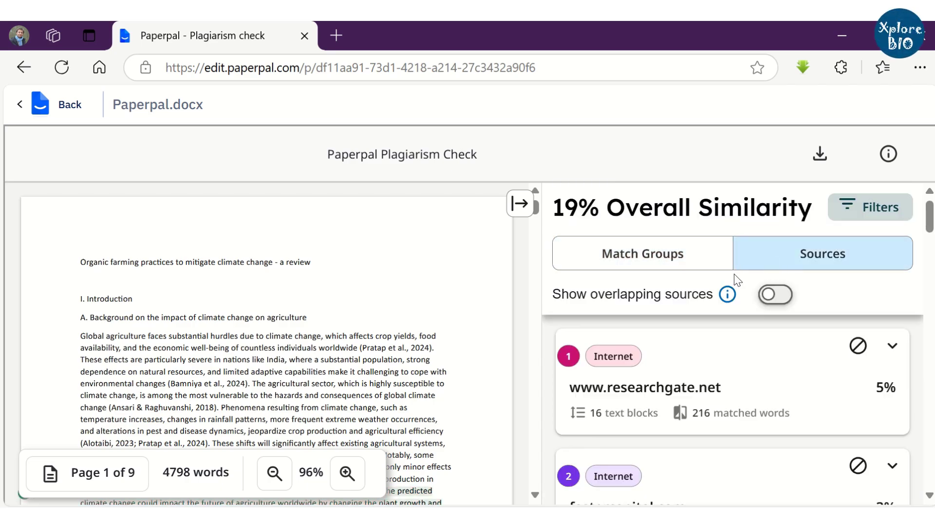
pyautogui.scroll(-9, 736, 280)
pyautogui.scroll(7, 731, 283)
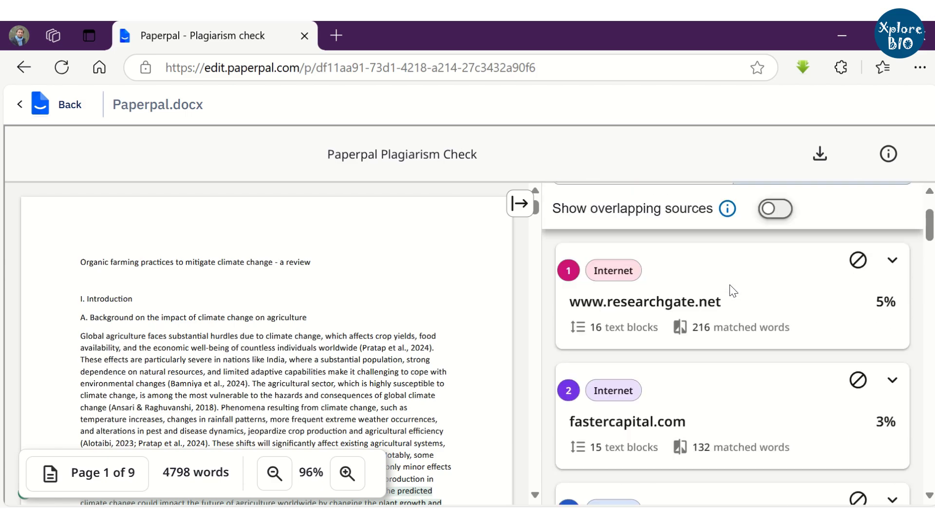
pyautogui.scroll(2, 733, 291)
pyautogui.click(660, 264)
pyautogui.scroll(-3, 380, 303)
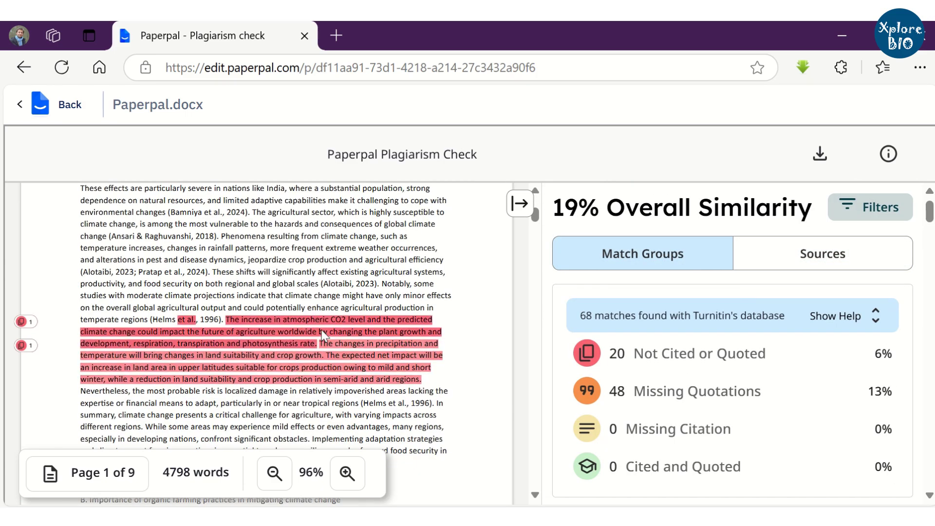
pyautogui.click(319, 326)
pyautogui.scroll(-3, 678, 310)
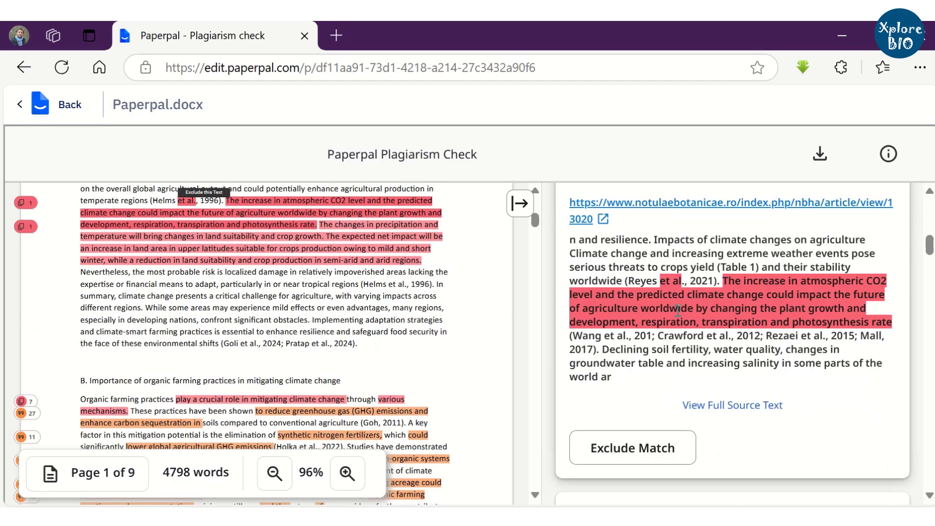
pyautogui.scroll(2, 773, 318)
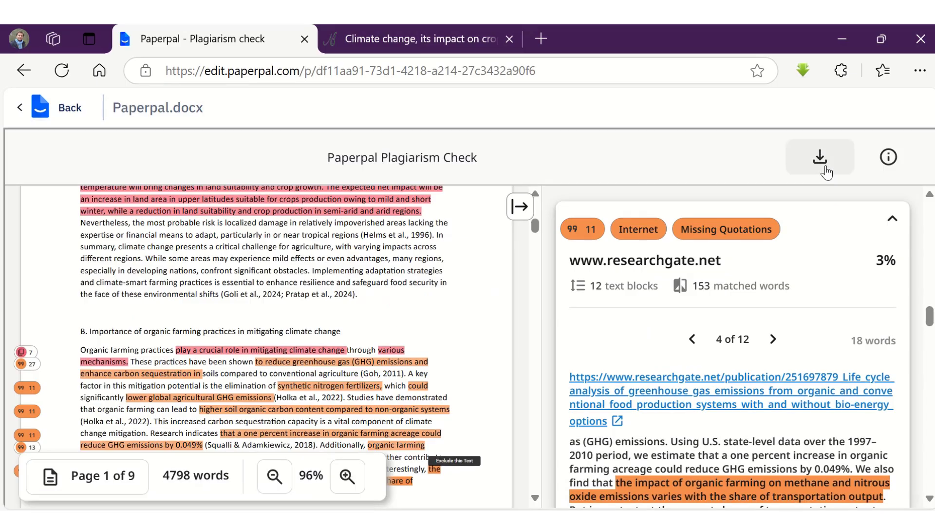
pyautogui.click(826, 171)
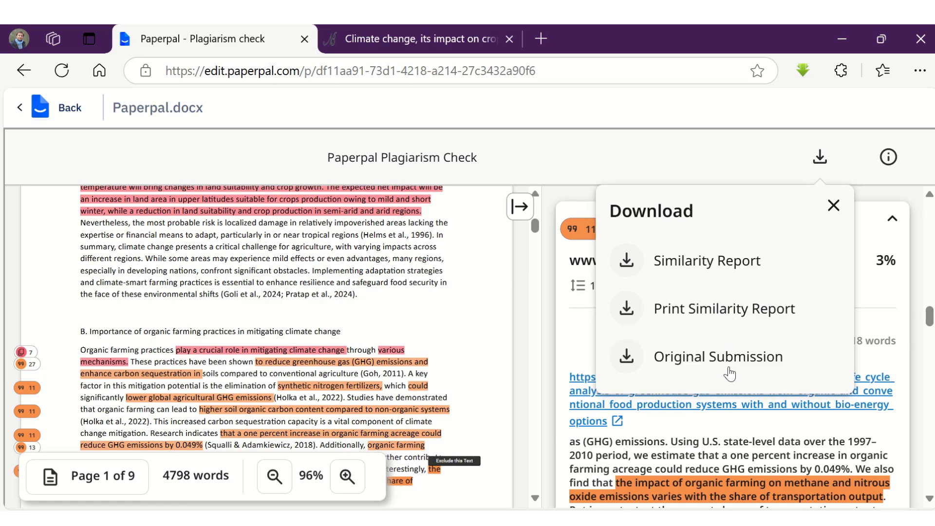
# Download the similarity report PDF and scroll it in Foxit Reader to the page 11 source list.
pyautogui.click(723, 272)
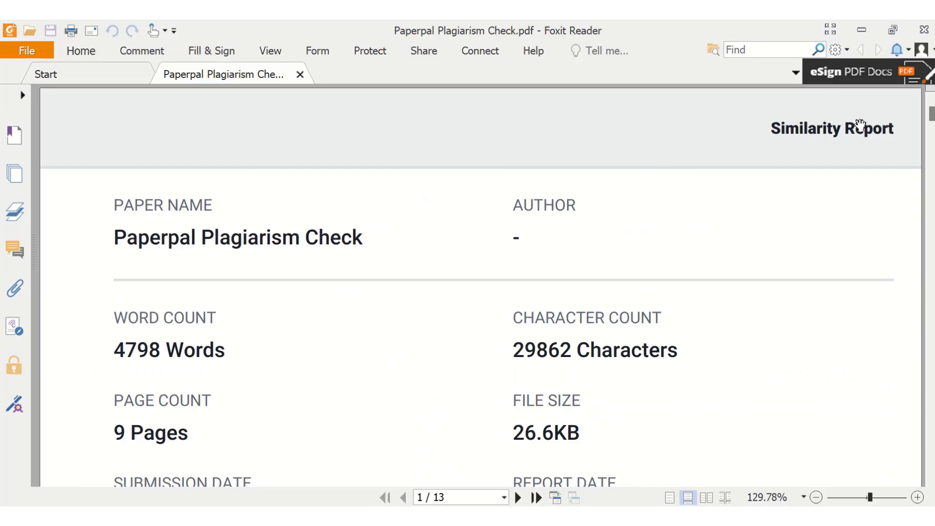
pyautogui.scroll(-15, 767, 200)
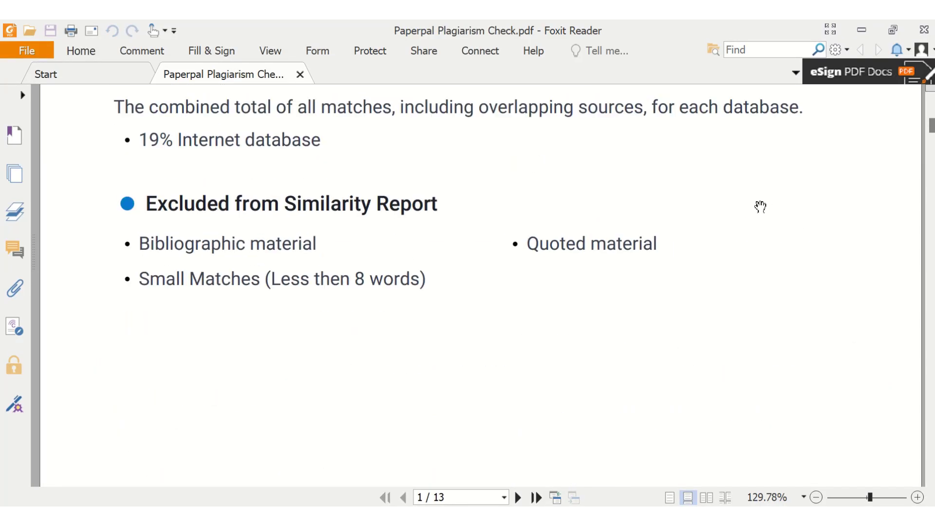
pyautogui.scroll(-20, 760, 208)
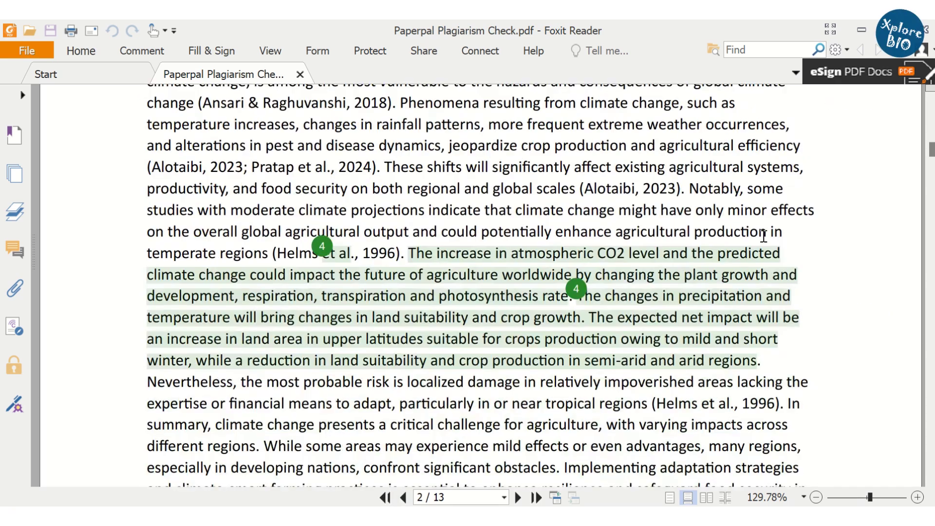
pyautogui.scroll(-15, 605, 243)
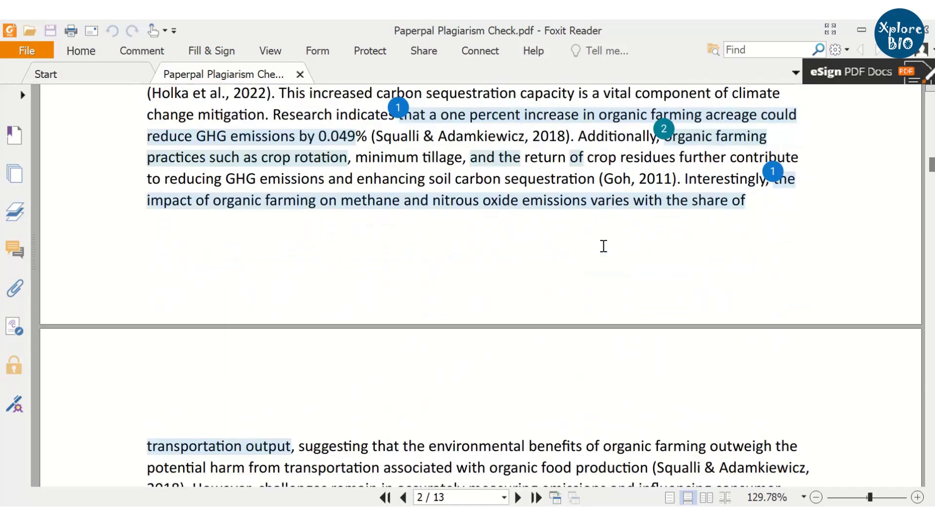
pyautogui.moveTo(930, 168); pyautogui.dragTo(913, 106)
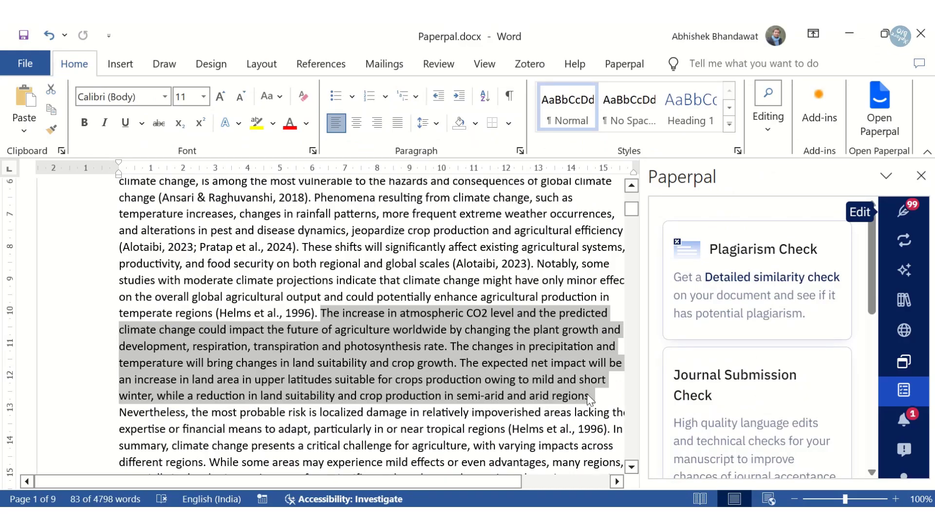
# Swap the CO2 paragraph for Paperpal's Rewrite > Paraphrase version, then place the cursor before 'Nevertheless'.
pyautogui.click(904, 243)
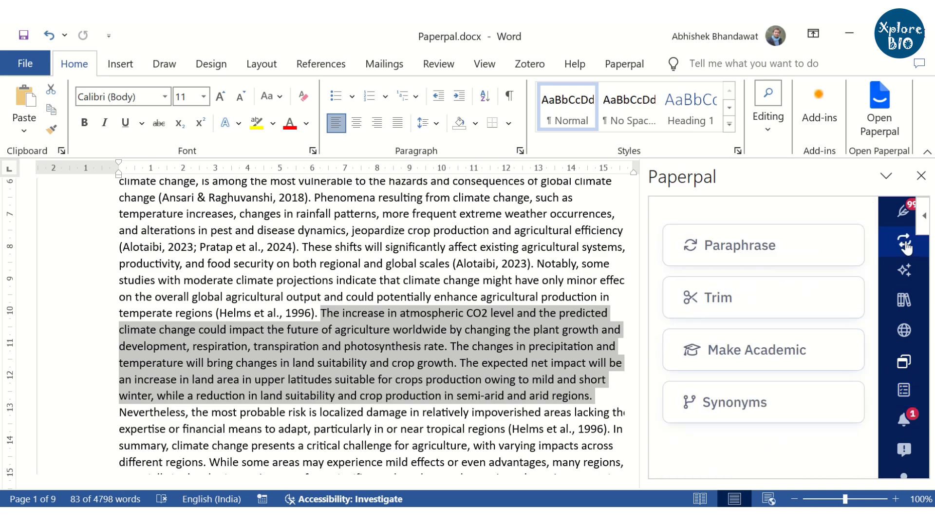
pyautogui.click(767, 253)
pyautogui.click(766, 445)
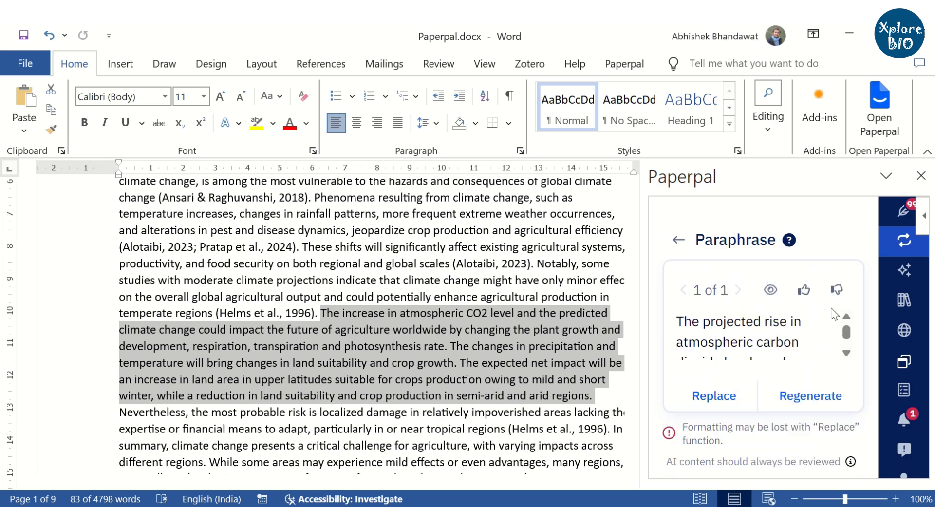
pyautogui.click(714, 396)
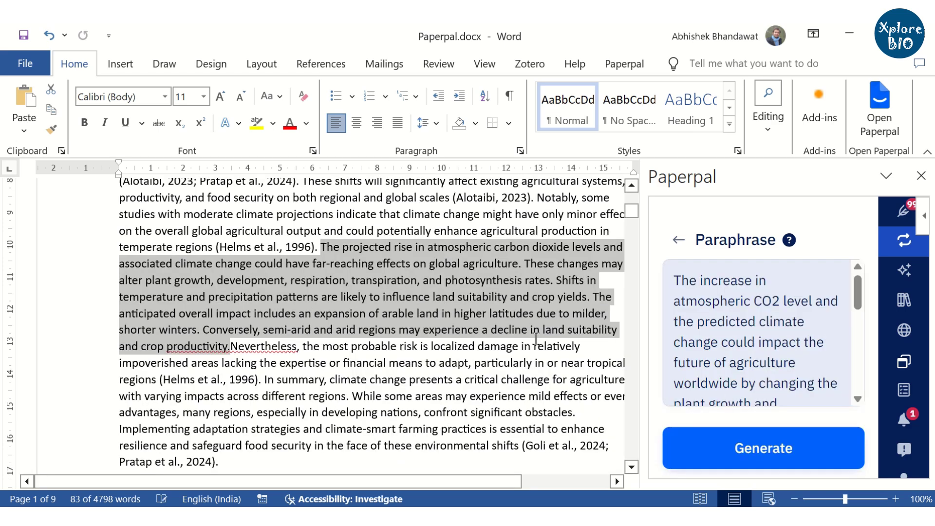
pyautogui.click(233, 349)
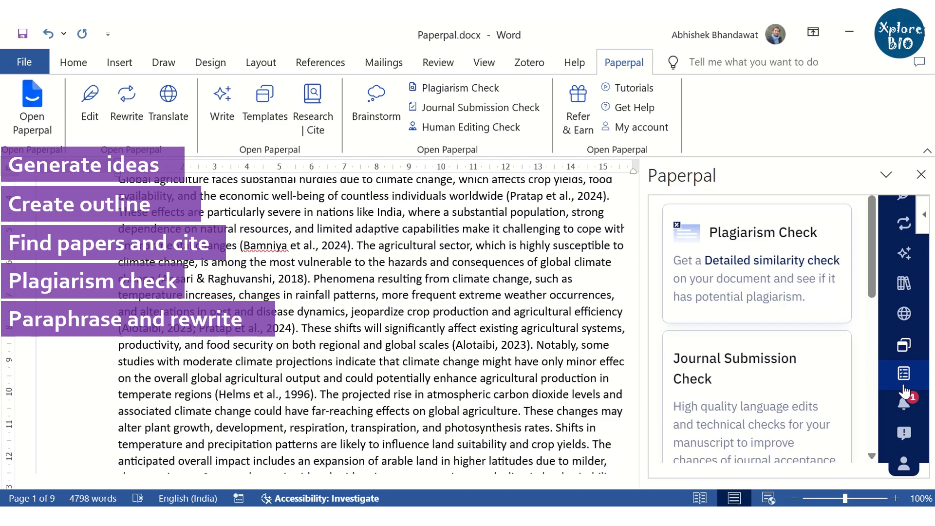
# Scroll through Paperpal's check cards and Outlines templates, ending on the Translate panel.
pyautogui.scroll(-2, 793, 341)
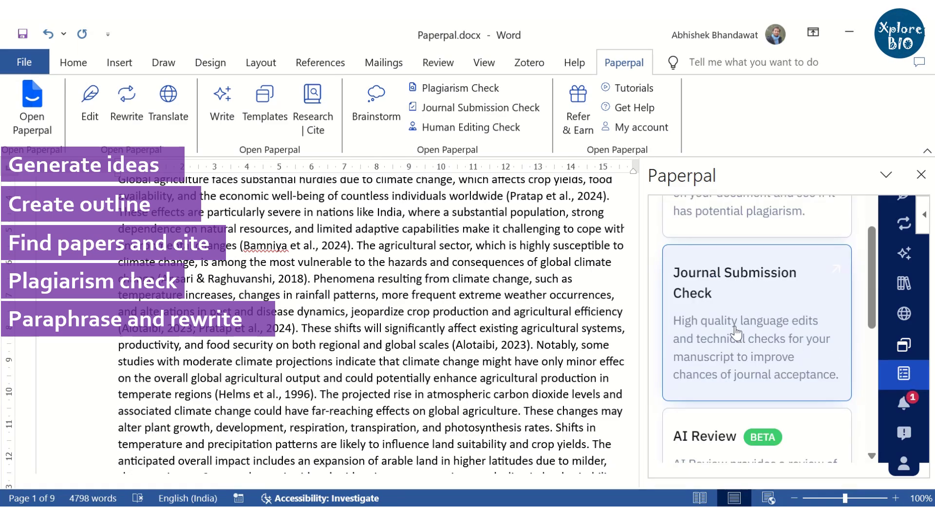
pyautogui.scroll(-4, 760, 343)
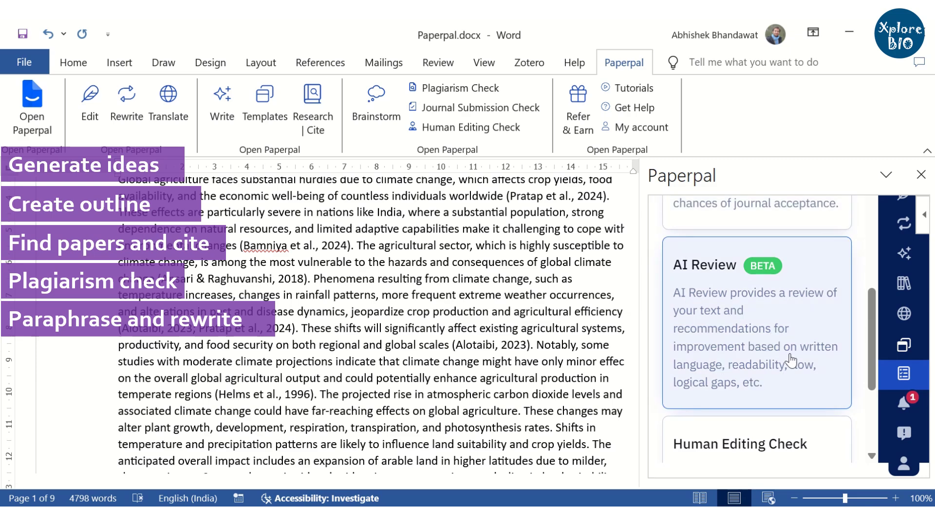
pyautogui.scroll(-4, 790, 361)
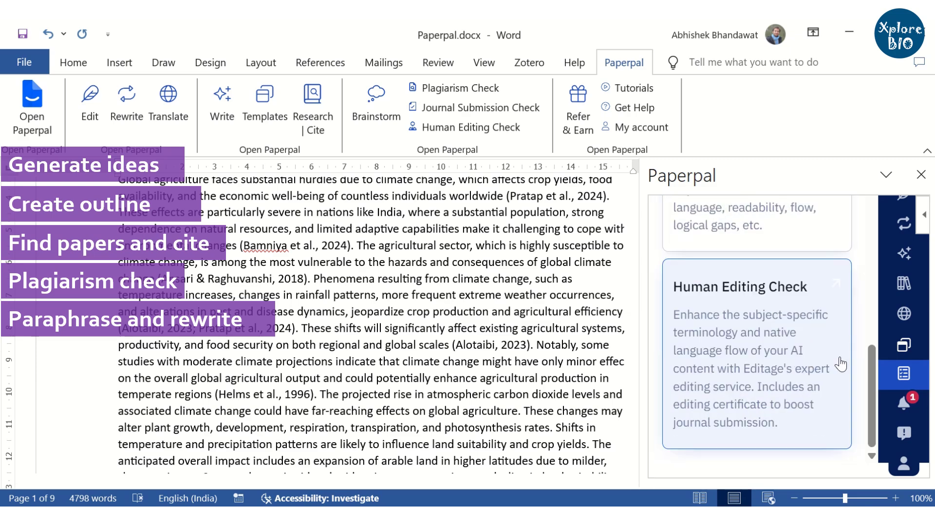
pyautogui.click(904, 346)
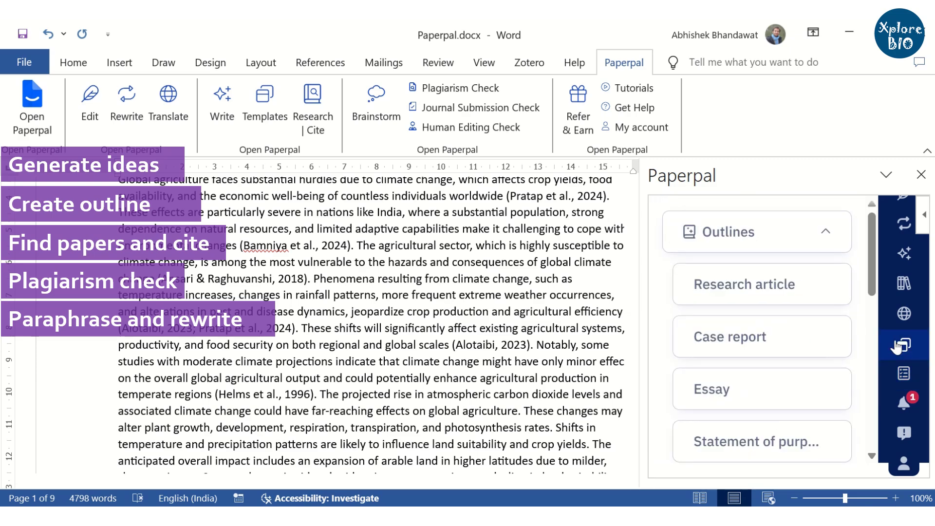
pyautogui.scroll(-3, 830, 292)
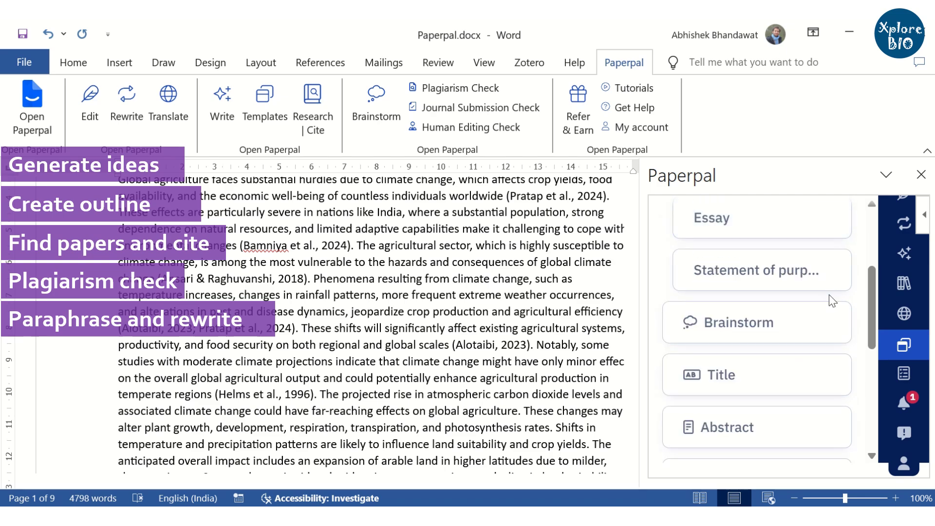
pyautogui.scroll(-5, 829, 294)
pyautogui.scroll(-1, 830, 302)
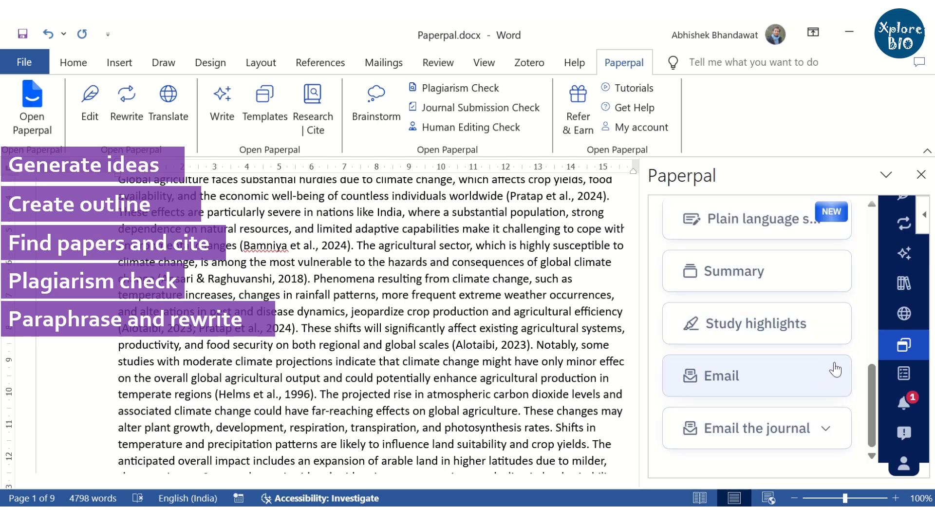
pyautogui.click(897, 319)
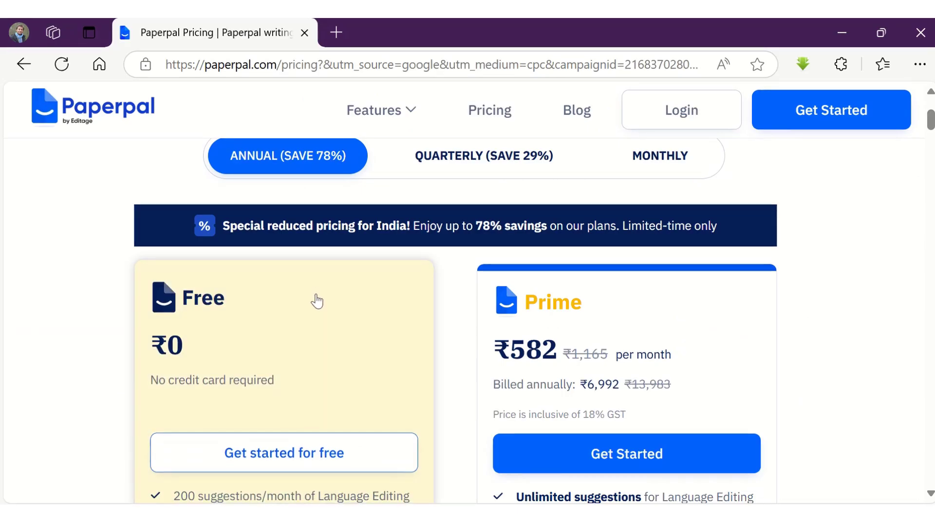
# Scroll the Paperpal Pricing page's Free and Prime plan cards and return to the top.
pyautogui.scroll(3, 317, 301)
pyautogui.scroll(-3, 336, 312)
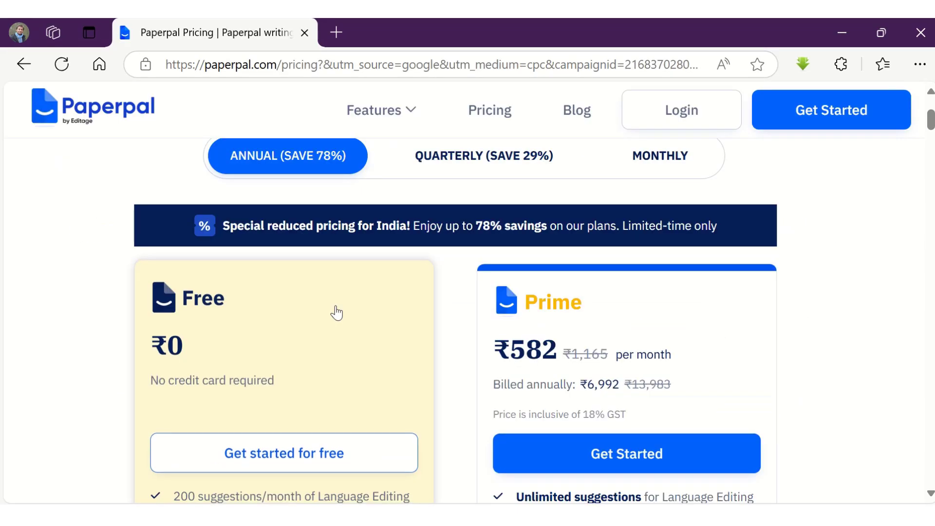
pyautogui.scroll(-10, 337, 312)
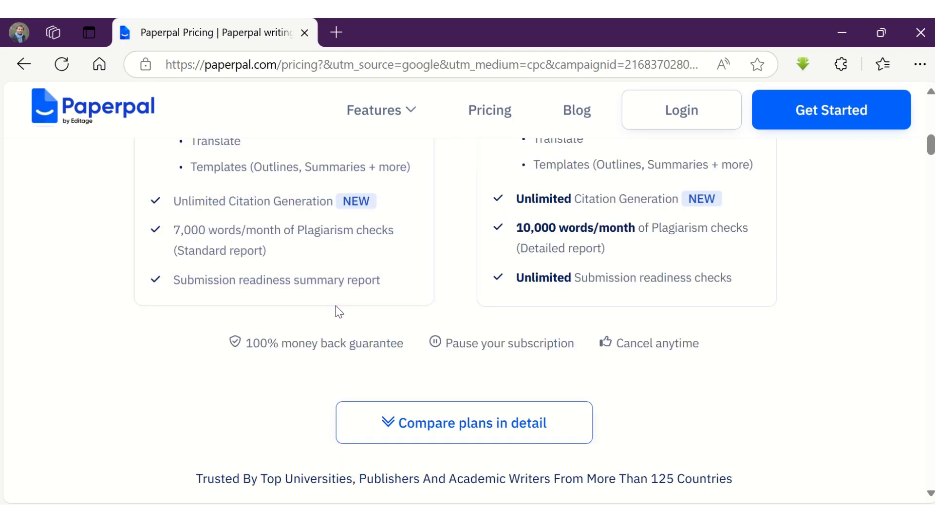
pyautogui.scroll(3, 336, 312)
pyautogui.scroll(2, 445, 316)
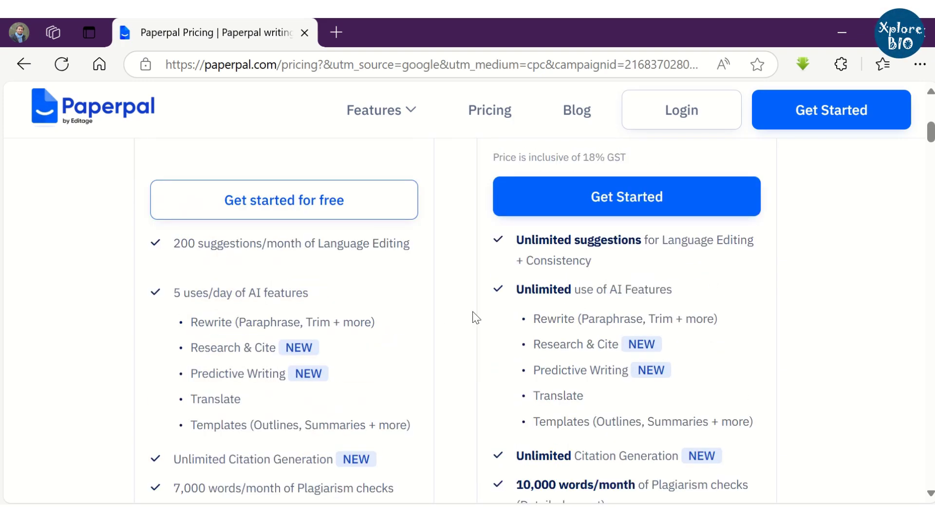
pyautogui.scroll(3, 476, 317)
pyautogui.scroll(-3, 758, 297)
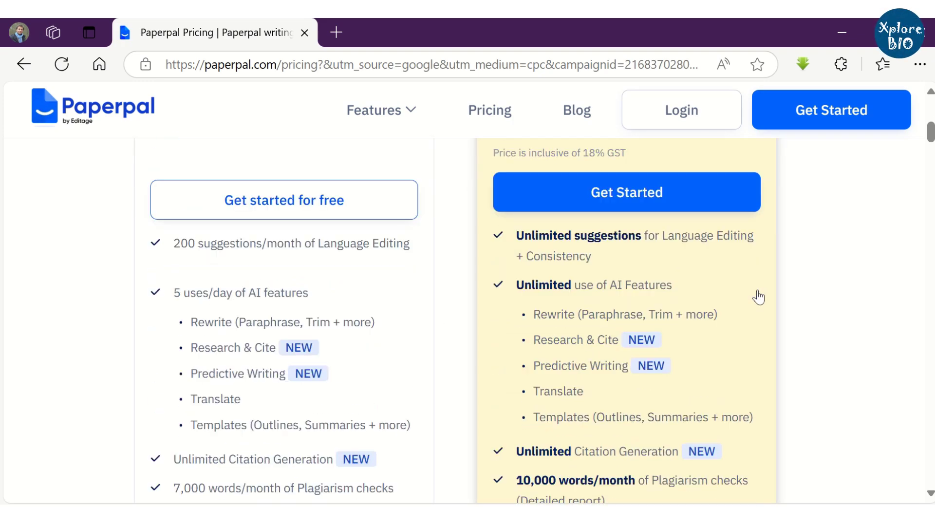
pyautogui.scroll(-3, 721, 333)
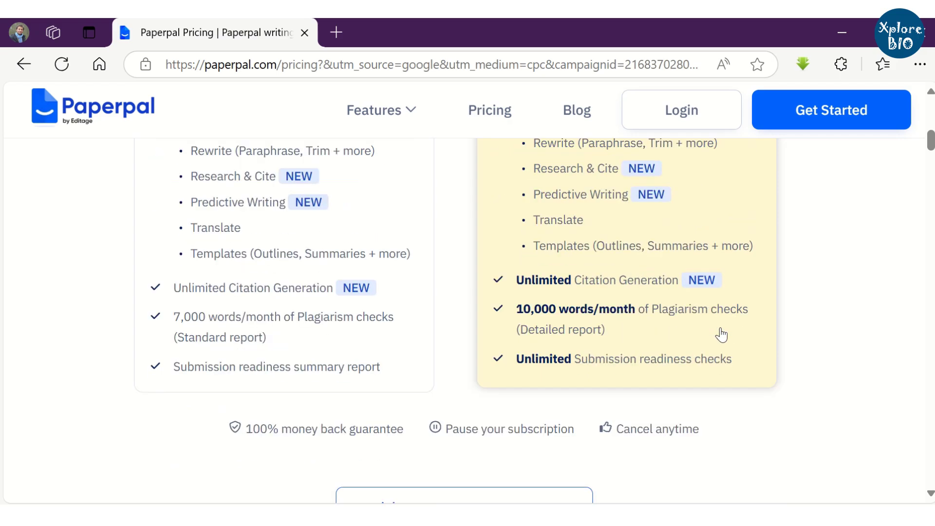
pyautogui.scroll(-4, 557, 341)
pyautogui.scroll(6, 653, 359)
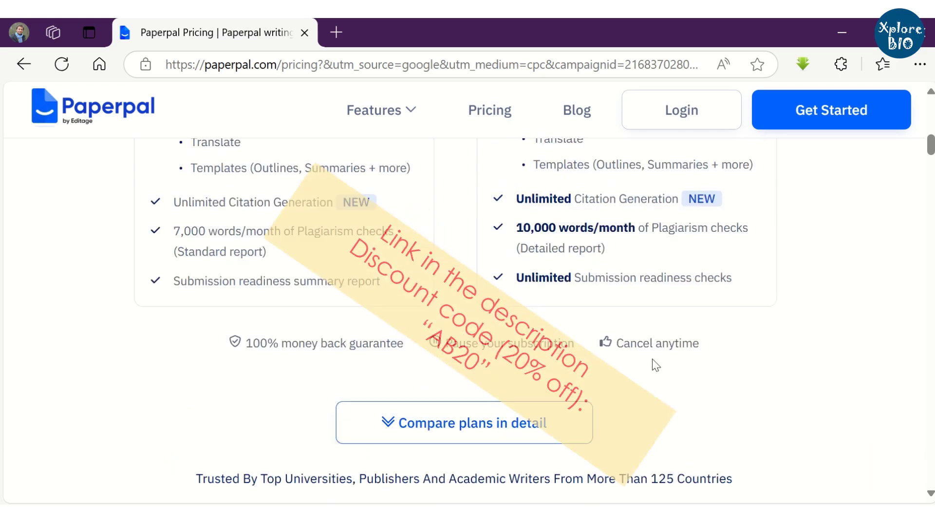
pyautogui.scroll(7, 468, 292)
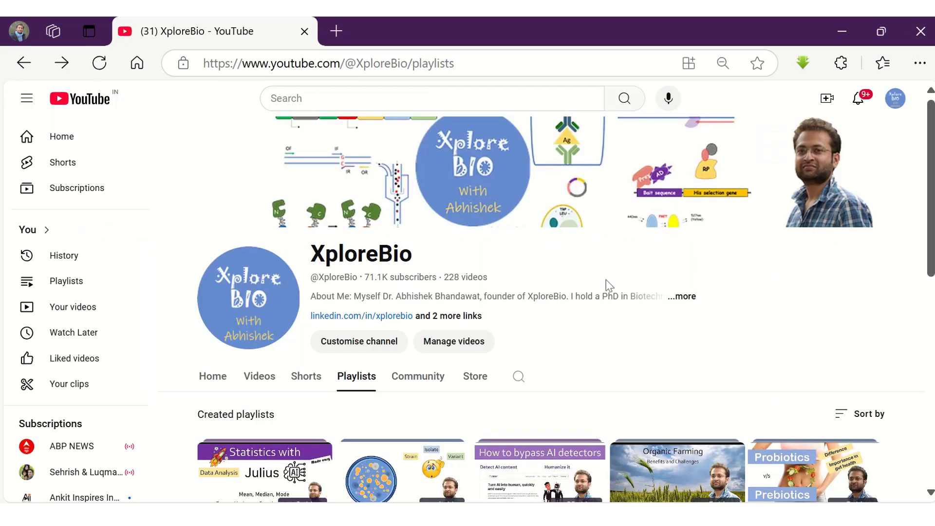
# Browse the channel's Playlists grid and open the full AI tools playlist.
pyautogui.scroll(-2, 609, 286)
pyautogui.scroll(-1, 840, 223)
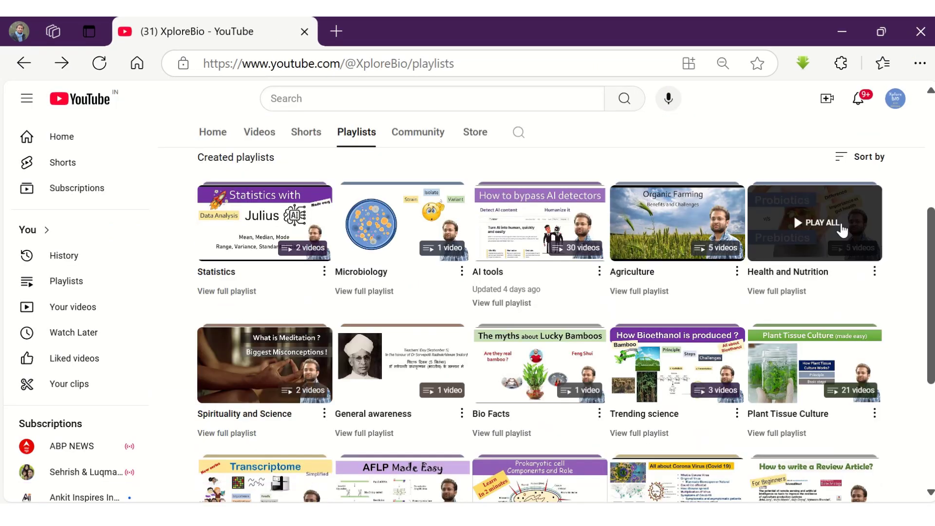
pyautogui.scroll(-2, 841, 228)
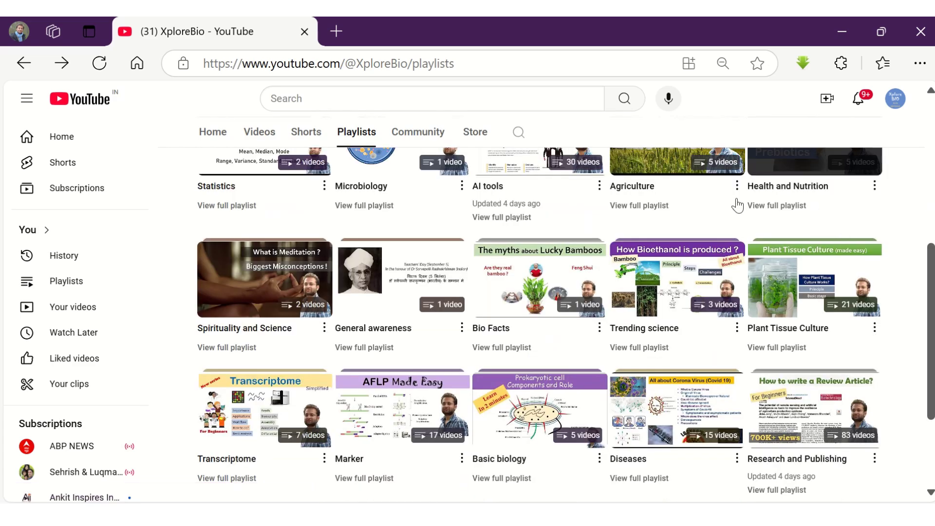
pyautogui.scroll(-2, 737, 205)
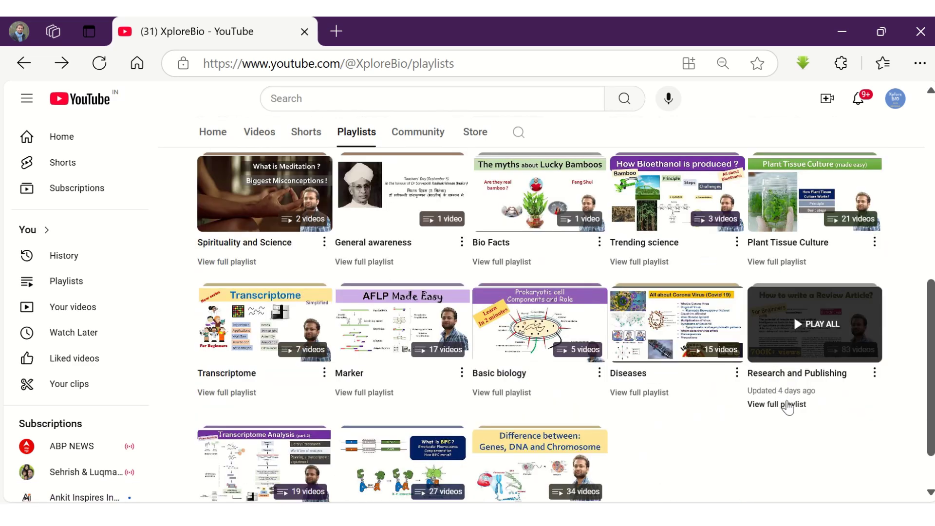
pyautogui.scroll(2, 779, 407)
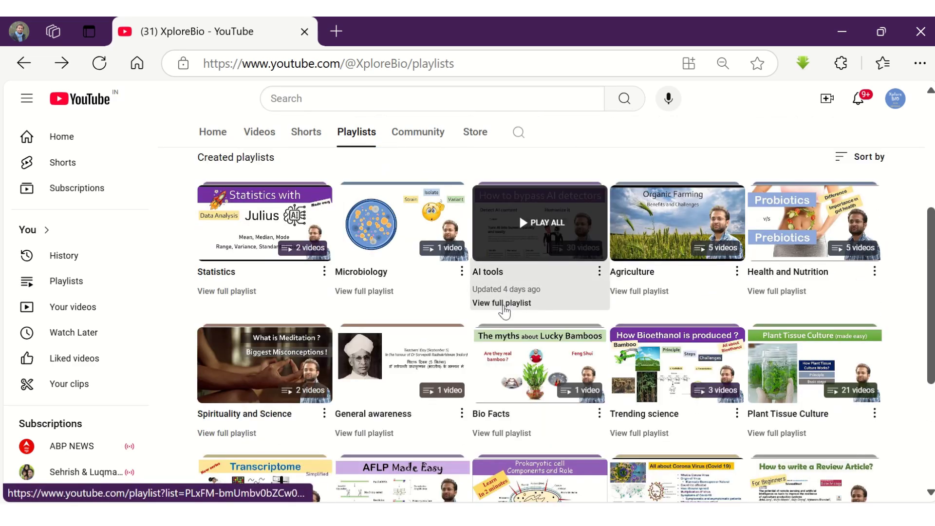
pyautogui.click(504, 305)
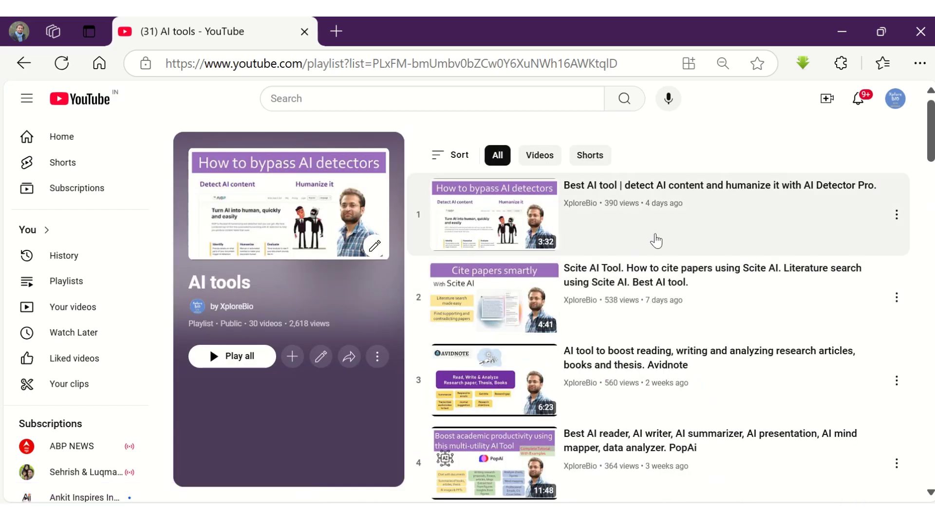
# Scroll through the AI tools playlist's 30 videos to the last entry.
pyautogui.scroll(-3, 655, 241)
pyautogui.scroll(-3, 778, 249)
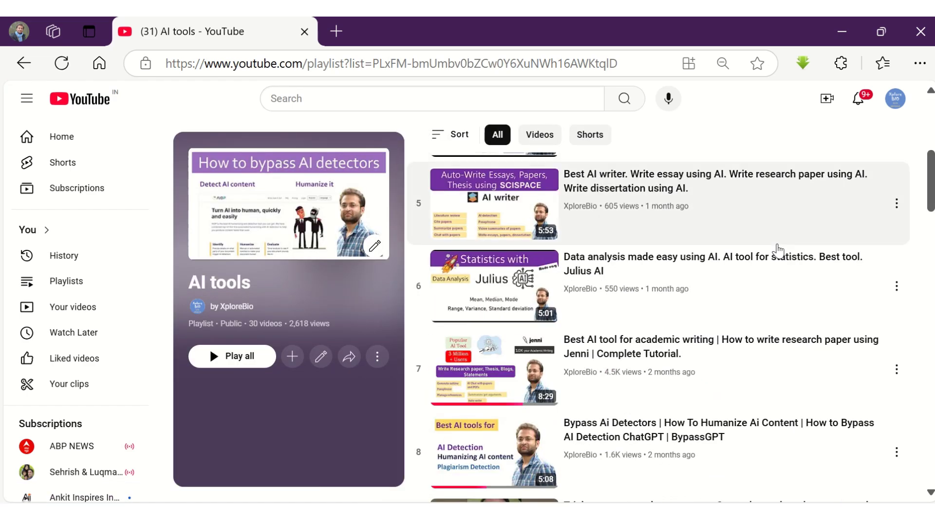
pyautogui.scroll(-4, 833, 242)
pyautogui.scroll(-3, 833, 242)
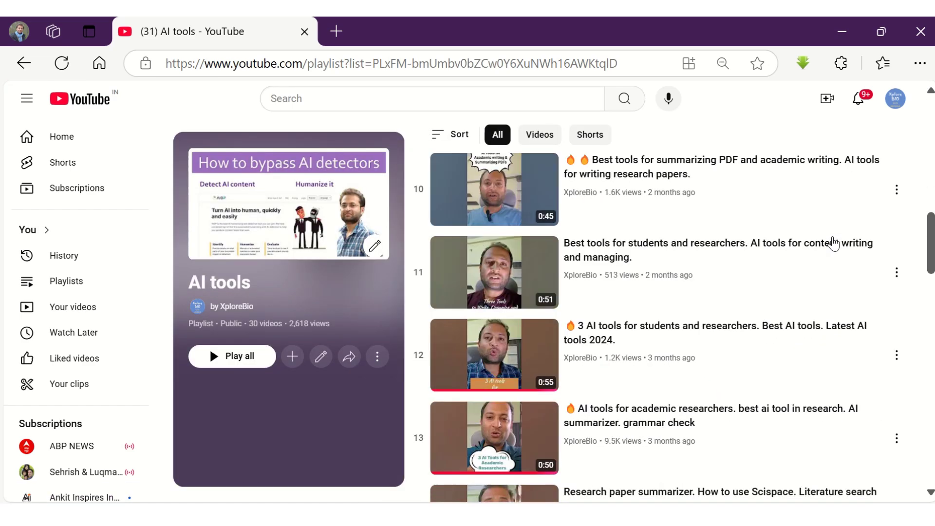
pyautogui.scroll(-3, 833, 244)
pyautogui.scroll(-3, 833, 242)
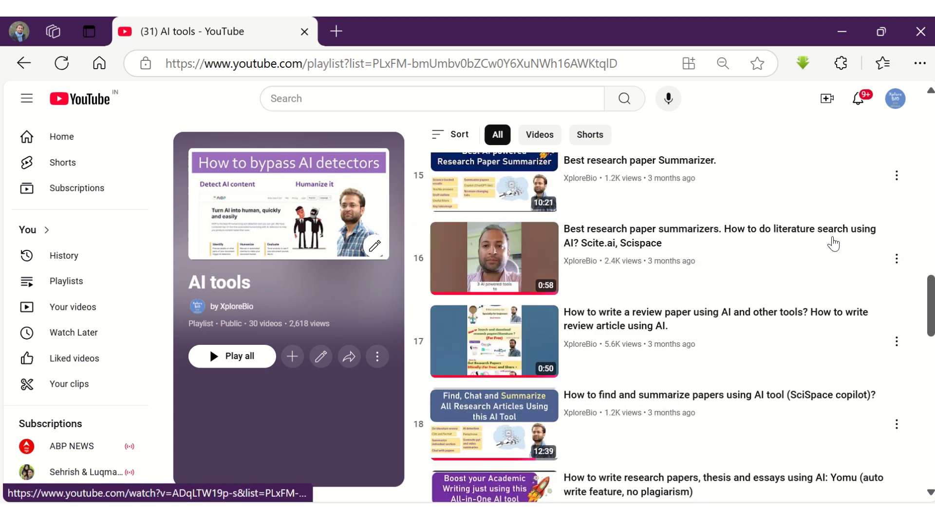
pyautogui.scroll(-2, 833, 242)
pyautogui.scroll(-4, 833, 243)
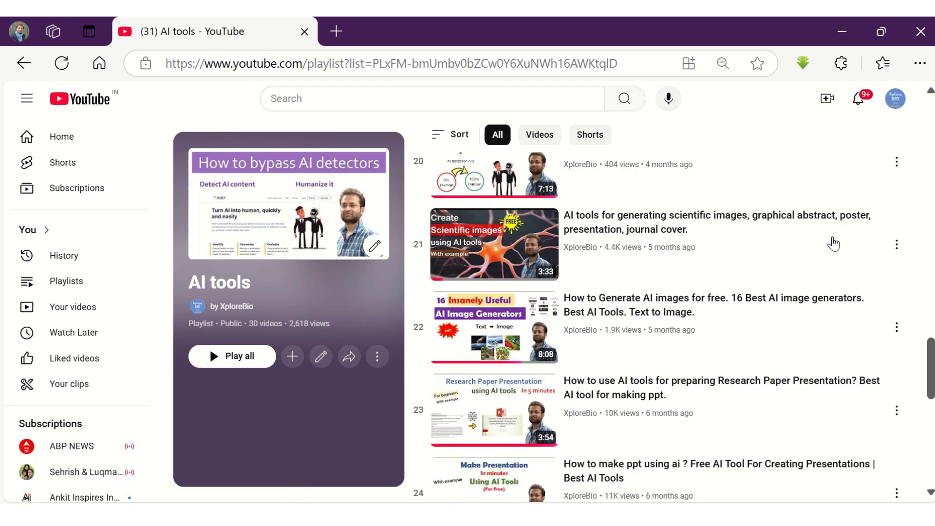
pyautogui.scroll(-5, 833, 243)
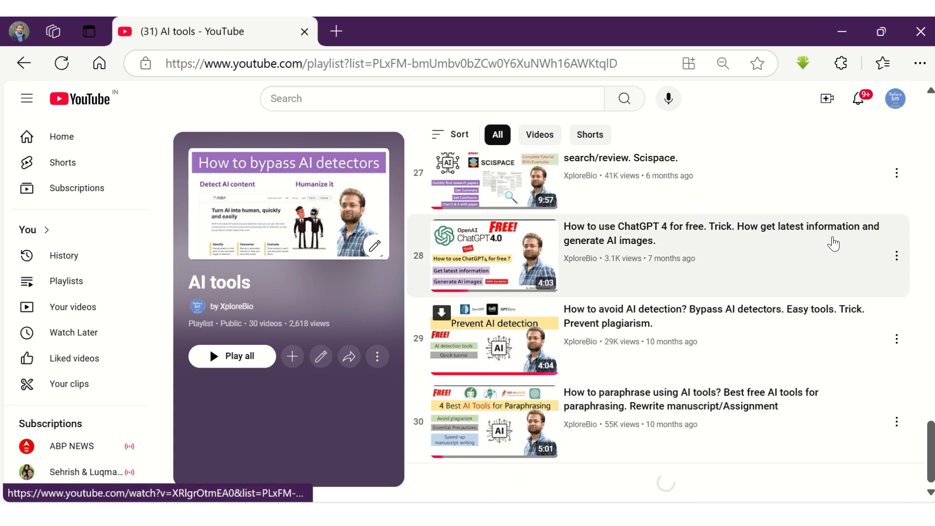